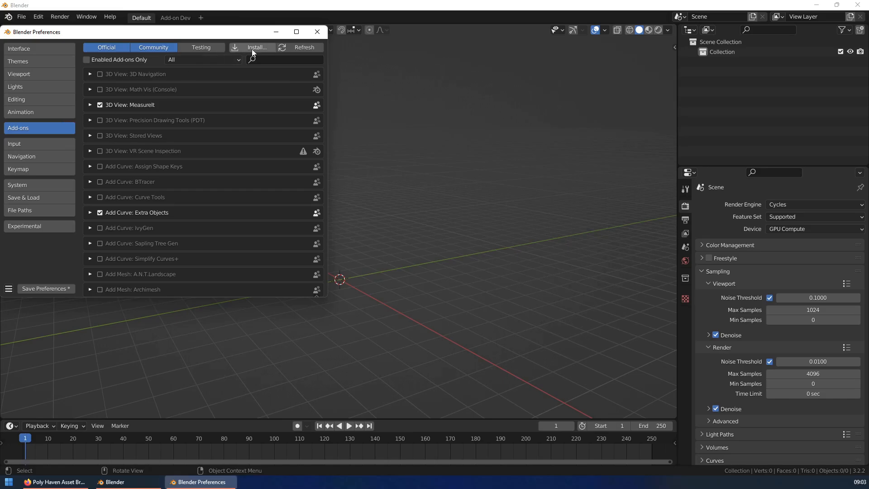
- Install the add-on from polyhavenassets.zip, enable Poly Haven Assets, and expand its details
{"action": "left_click", "coordinate": [252, 48]}
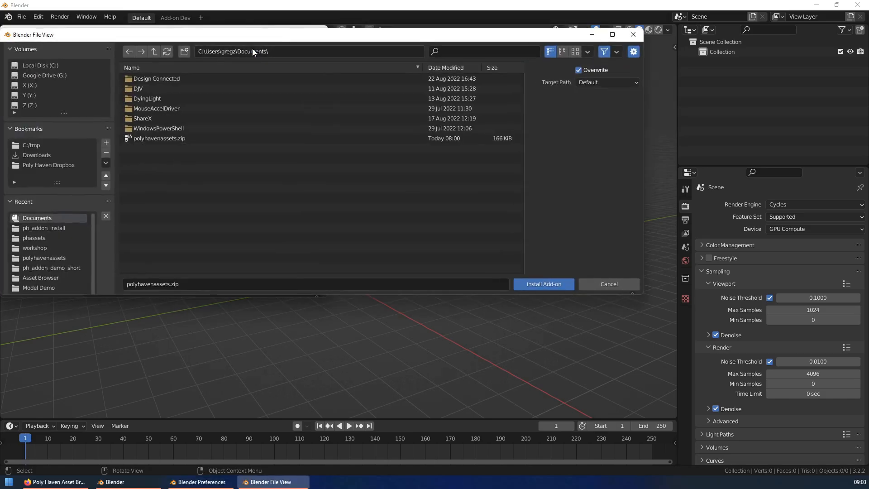
{"action": "left_click", "coordinate": [196, 138]}
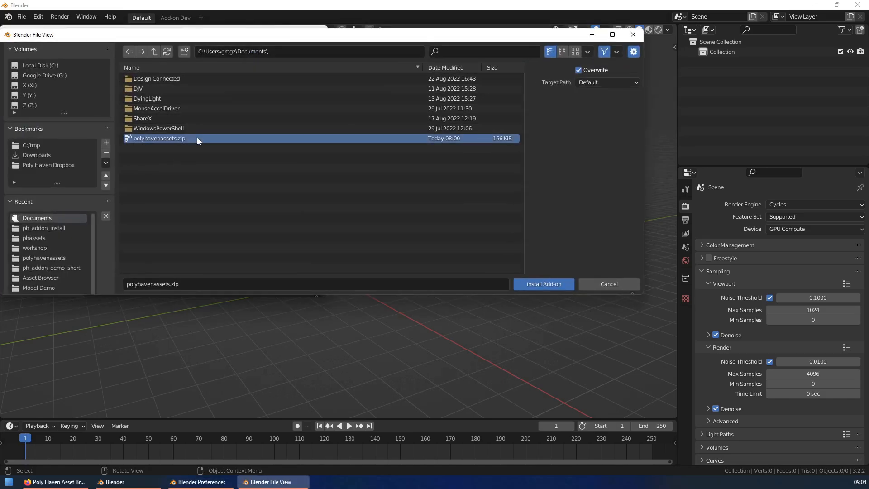
{"action": "left_click", "coordinate": [543, 284]}
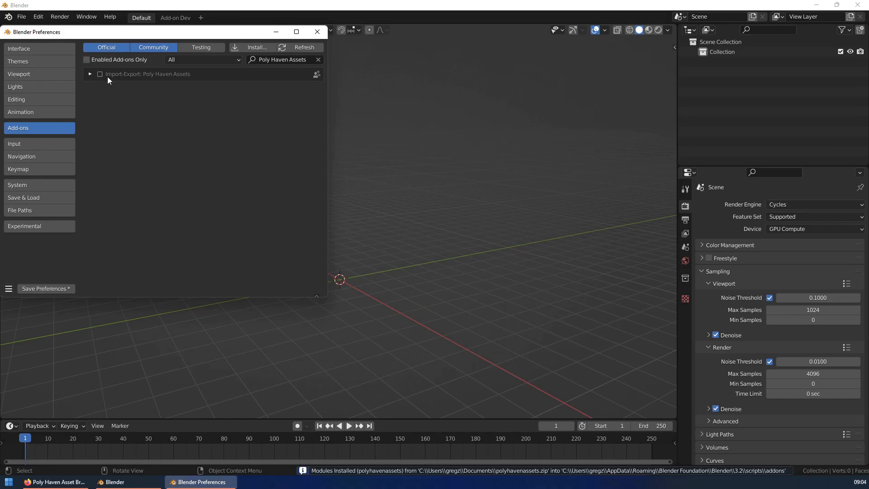
{"action": "left_click", "coordinate": [103, 74]}
{"action": "left_click", "coordinate": [90, 75]}
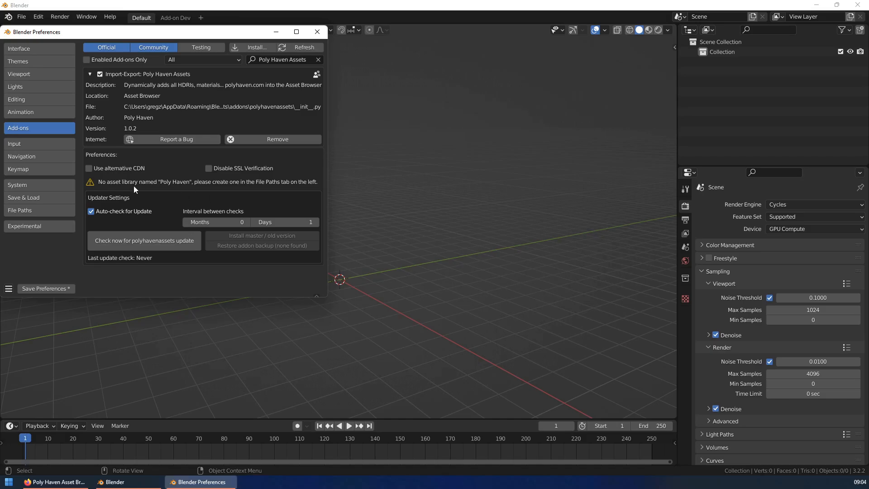
- Replace the User Library asset library with one that points to a new folder, Y:\tmp\phassets
{"action": "left_click", "coordinate": [37, 210]}
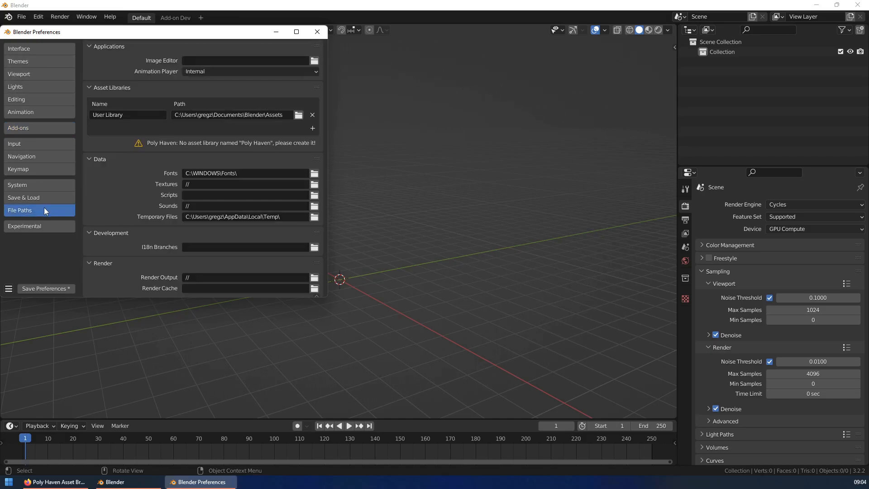
{"action": "left_click", "coordinate": [312, 116]}
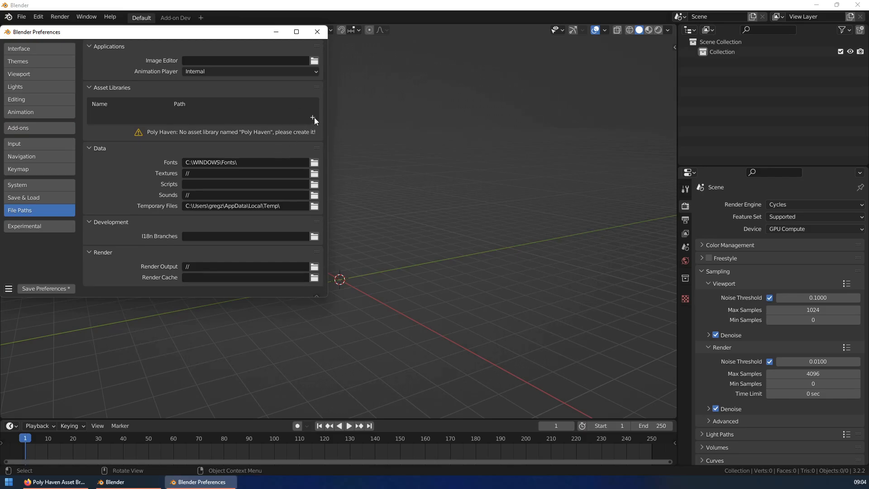
{"action": "left_click", "coordinate": [312, 118]}
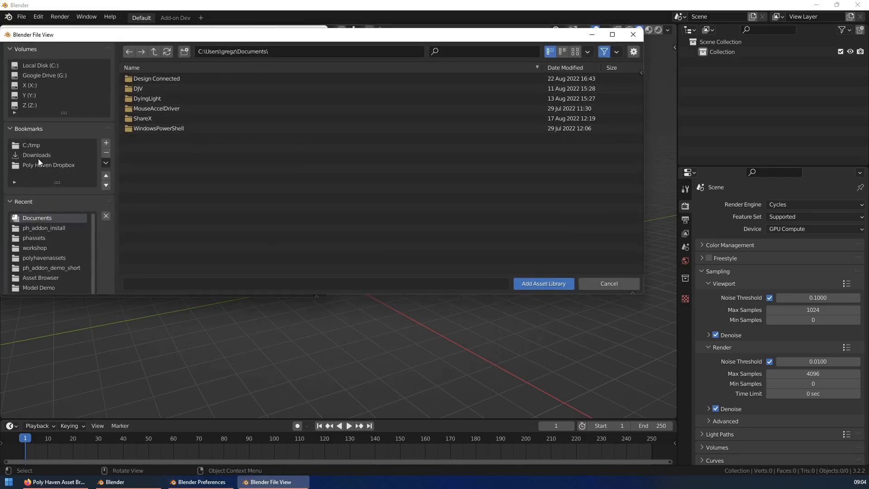
{"action": "left_click", "coordinate": [39, 95]}
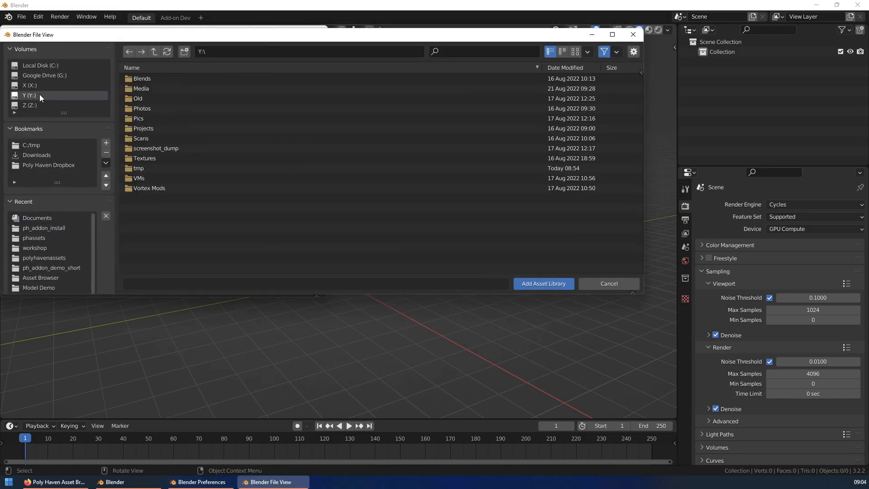
{"action": "double_click", "coordinate": [146, 168]}
{"action": "left_click", "coordinate": [184, 51]}
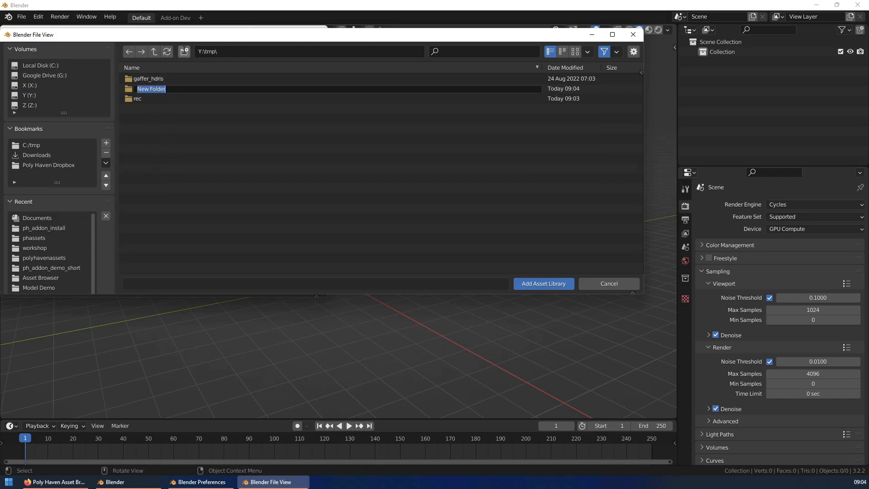
{"action": "type", "text": "phassets"}
{"action": "key", "text": "Return"}
{"action": "left_click", "coordinate": [546, 283]}
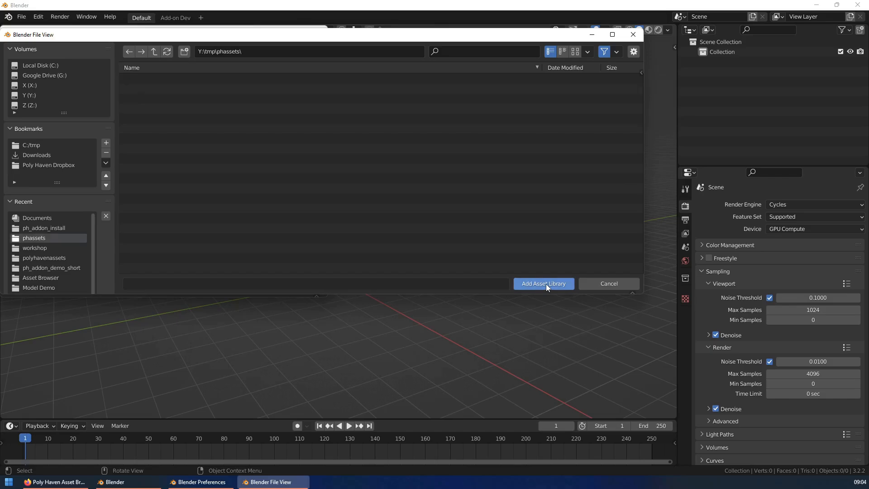
{"action": "left_click", "coordinate": [543, 283]}
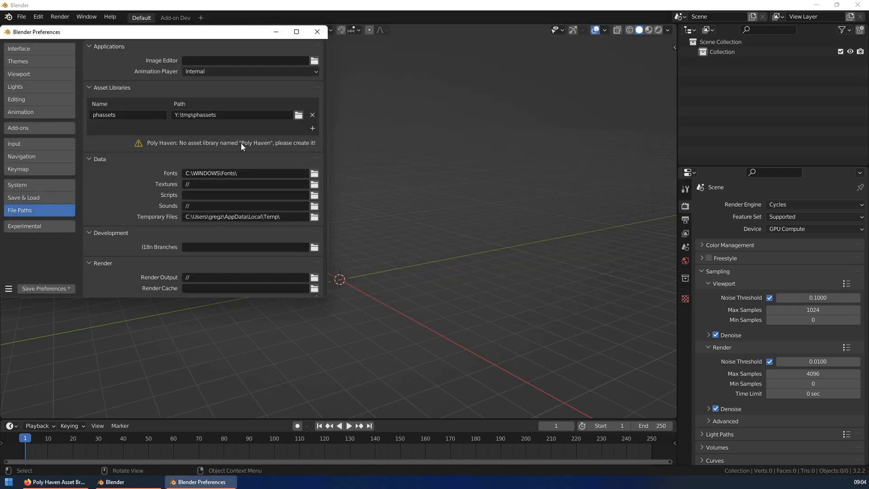
- Rename the phassets asset library to "Poly Haven", then save and close the preferences
{"action": "left_click", "coordinate": [126, 116]}
{"action": "type", "text": "Poly Haven"}
{"action": "key", "text": "Return"}
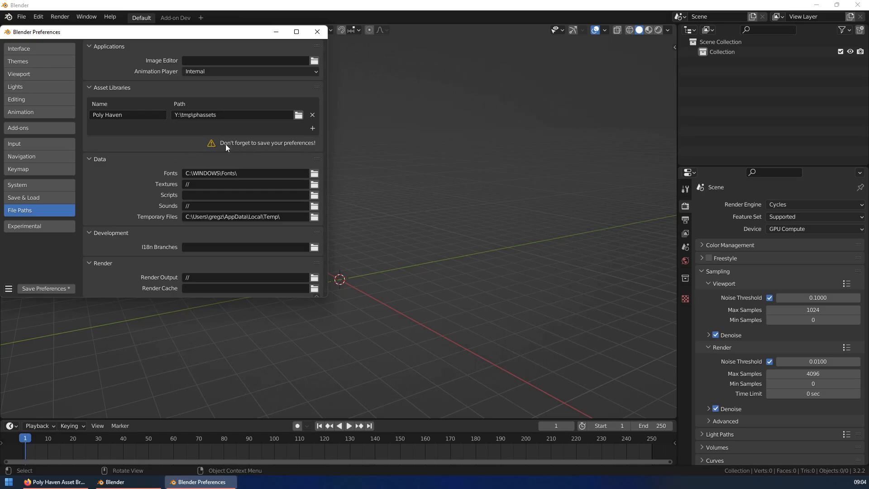
{"action": "left_click", "coordinate": [47, 288]}
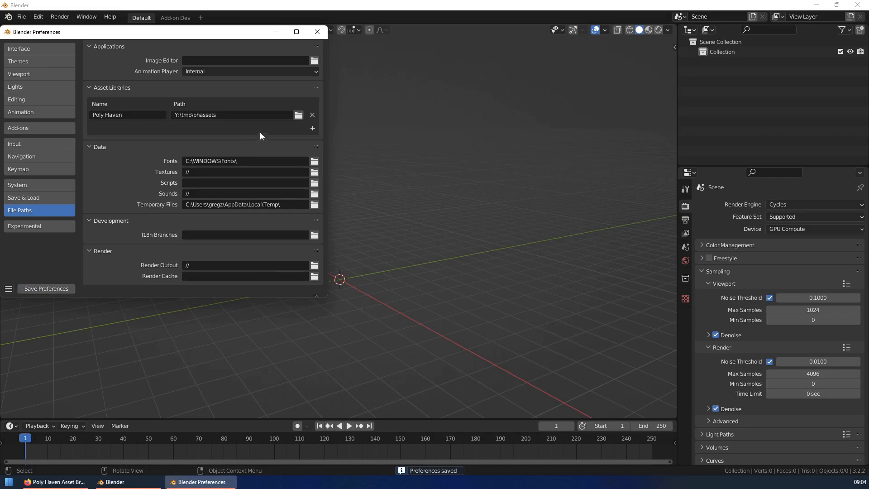
{"action": "left_click", "coordinate": [316, 33]}
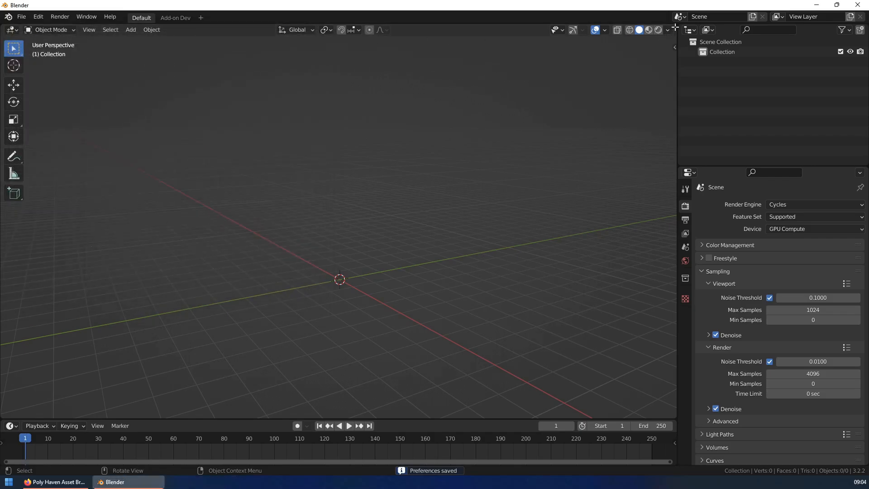
- Split the 3D viewport vertically and turn the new area into an Asset Browser showing the Poly Haven library
{"action": "left_click_drag", "start_coordinate": [674, 28], "coordinate": [331, 30]}
{"action": "left_click", "coordinate": [342, 30]}
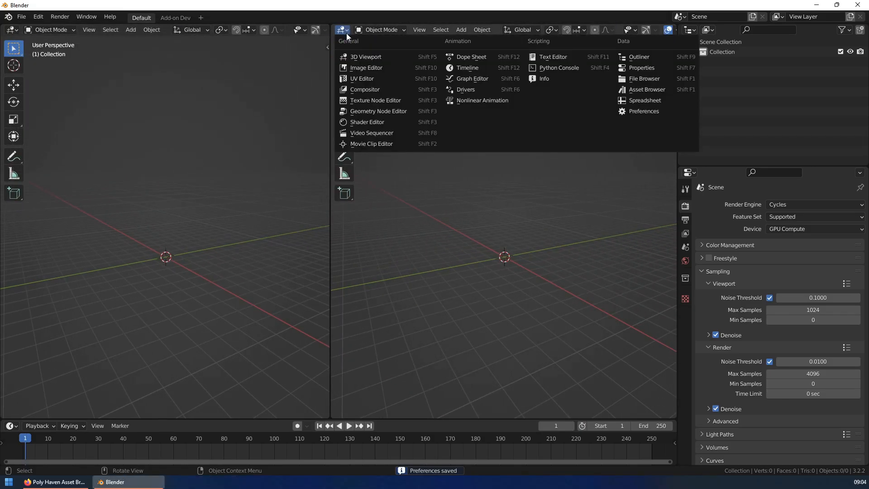
{"action": "left_click", "coordinate": [631, 89]}
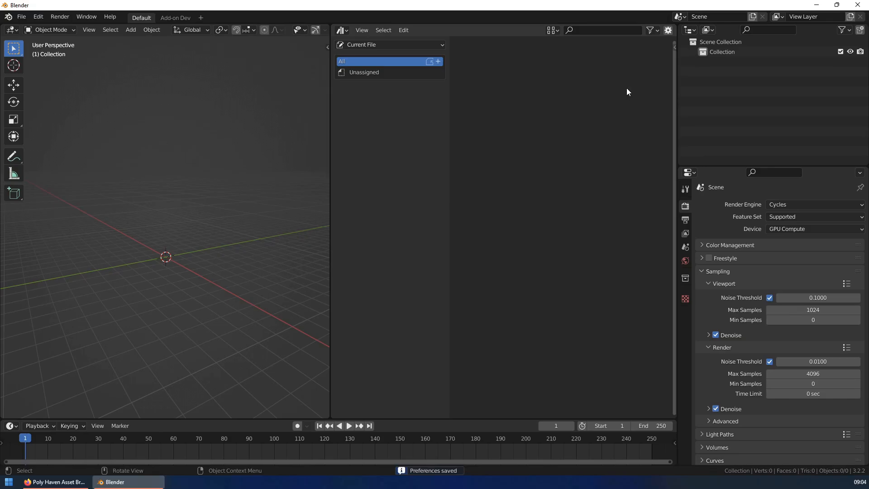
{"action": "left_click", "coordinate": [413, 46]}
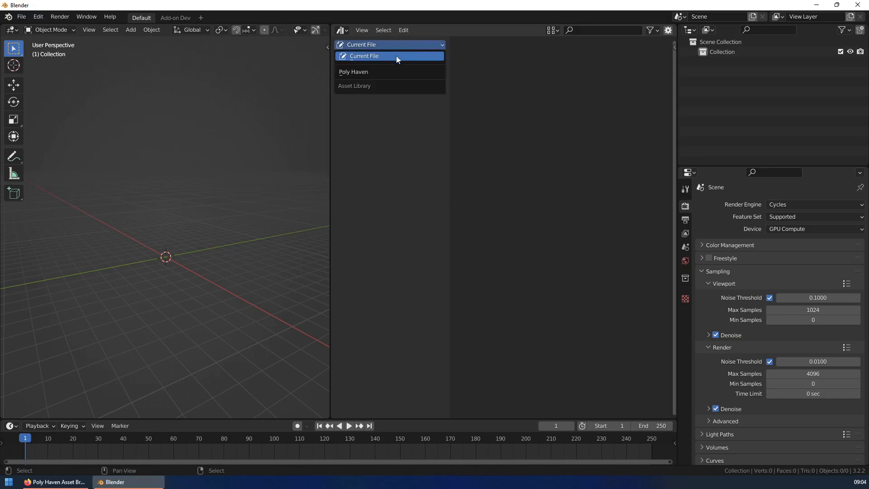
{"action": "left_click", "coordinate": [364, 74]}
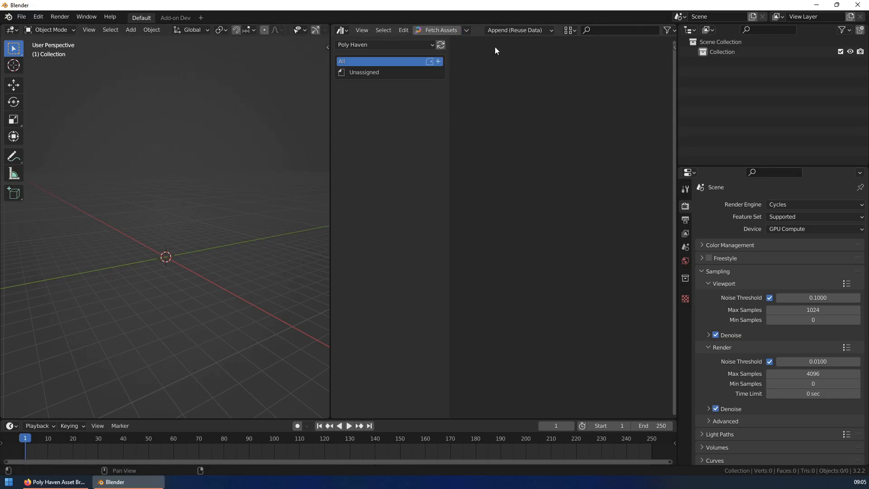
- Check the asset type options for fetching and start fetching the Poly Haven assets
{"action": "left_click", "coordinate": [467, 31]}
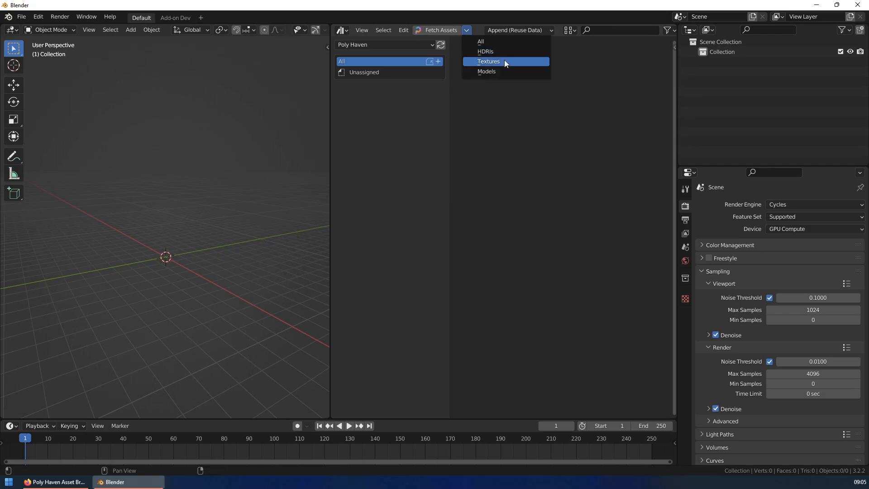
{"action": "left_click", "coordinate": [508, 73]}
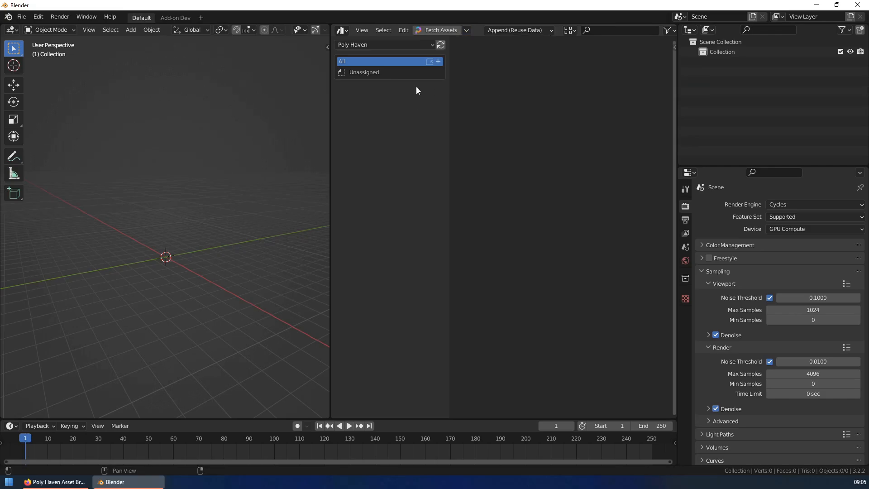
{"action": "left_click", "coordinate": [449, 31]}
{"action": "left_click", "coordinate": [432, 36]}
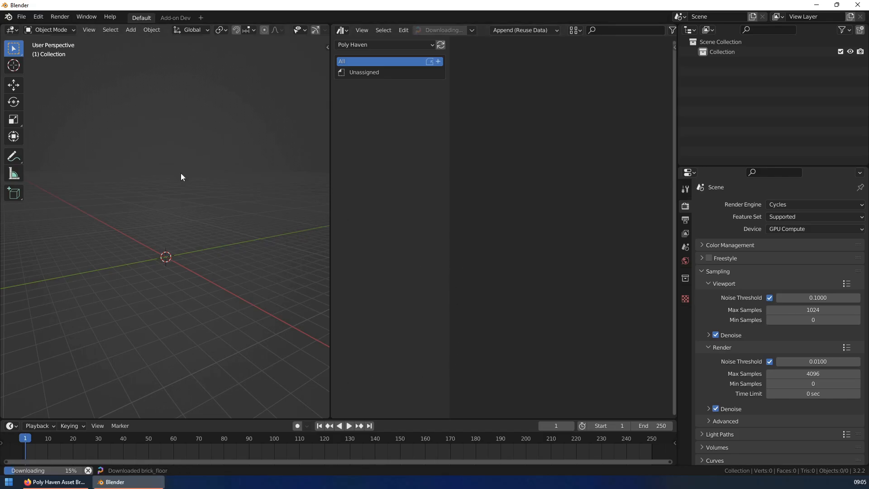
- Cancel the running asset download and fetch the assets again to resume it
{"action": "middle_click_drag", "start_coordinate": [181, 175], "coordinate": [204, 362]}
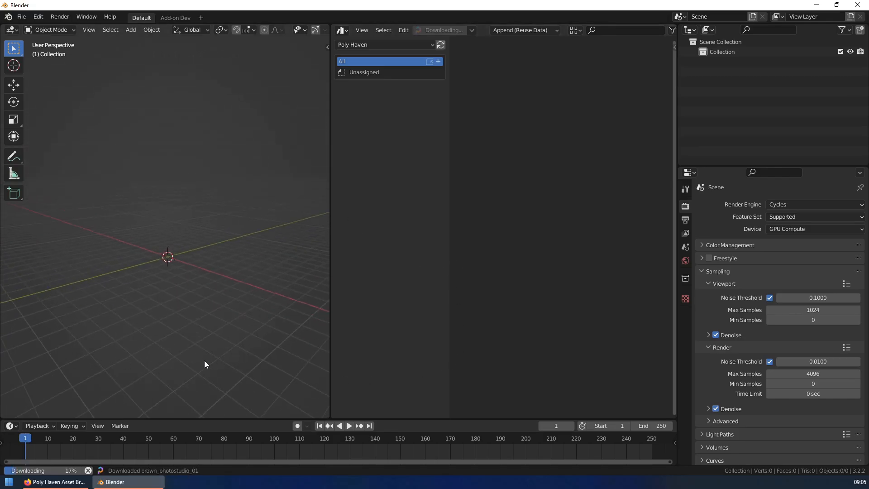
{"action": "left_click", "coordinate": [89, 470]}
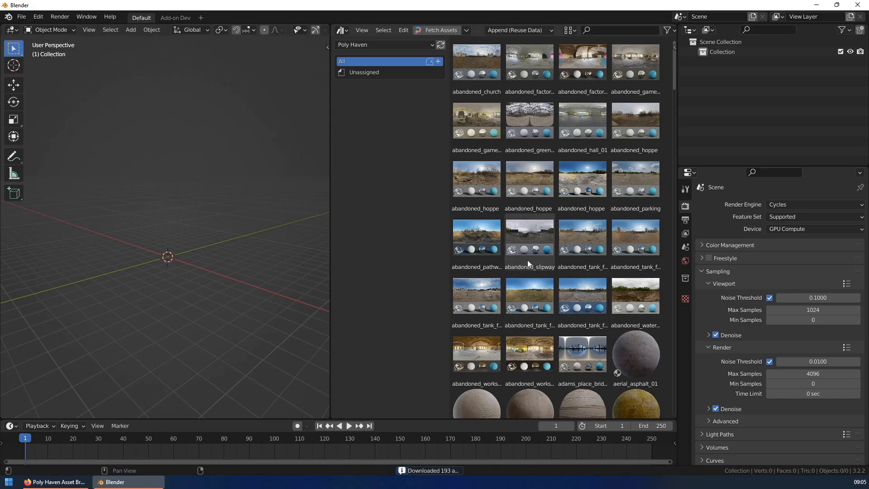
{"action": "left_click", "coordinate": [437, 30]}
{"action": "left_click", "coordinate": [428, 36]}
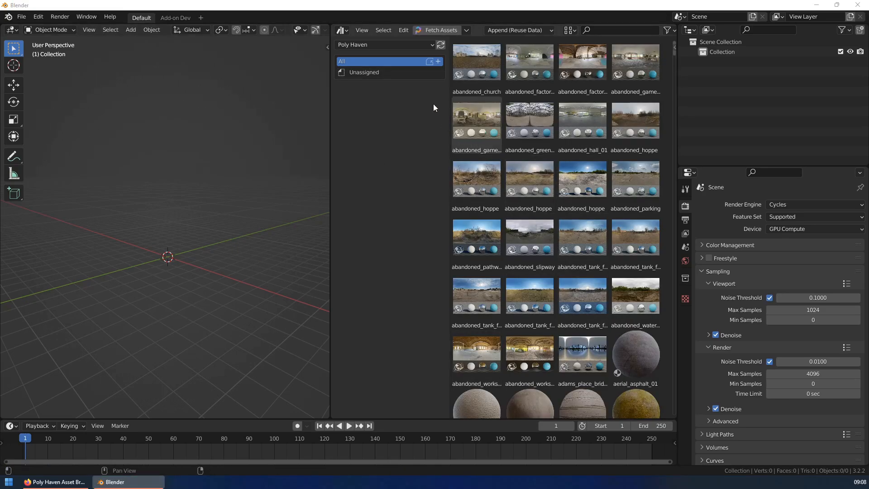
- Look over the fetched asset thumbnails and restart Blender without saving the untitled file
{"action": "scroll", "coordinate": [533, 372], "scroll_direction": "down", "scroll_amount": 10}
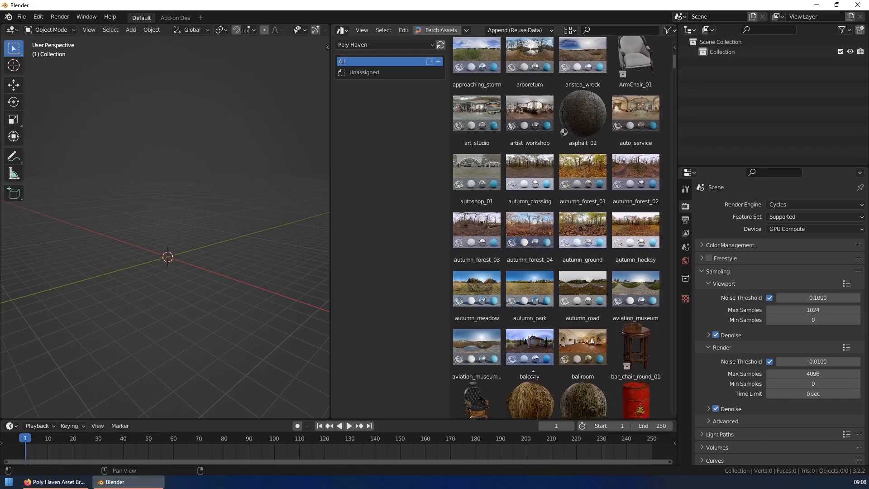
{"action": "scroll", "coordinate": [534, 372], "scroll_direction": "down", "scroll_amount": 1}
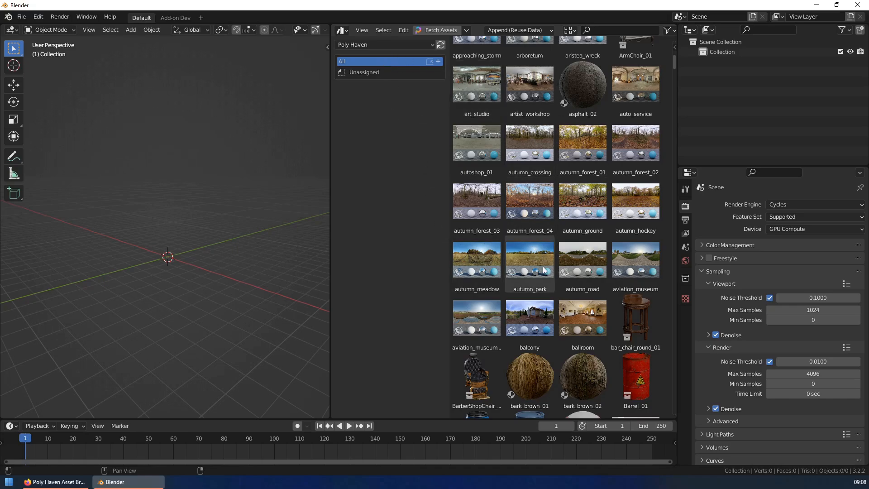
{"action": "scroll", "coordinate": [531, 299], "scroll_direction": "down", "scroll_amount": 2}
{"action": "scroll", "coordinate": [531, 298], "scroll_direction": "up", "scroll_amount": 4}
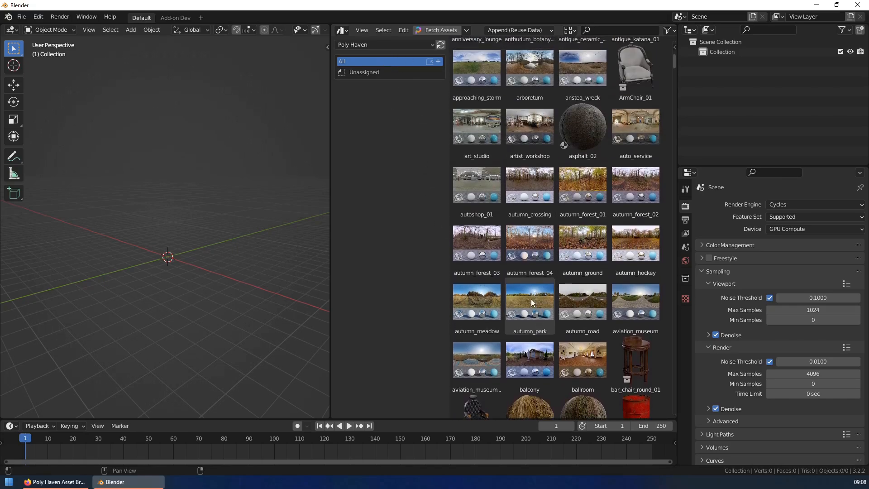
{"action": "left_click", "coordinate": [857, 5]}
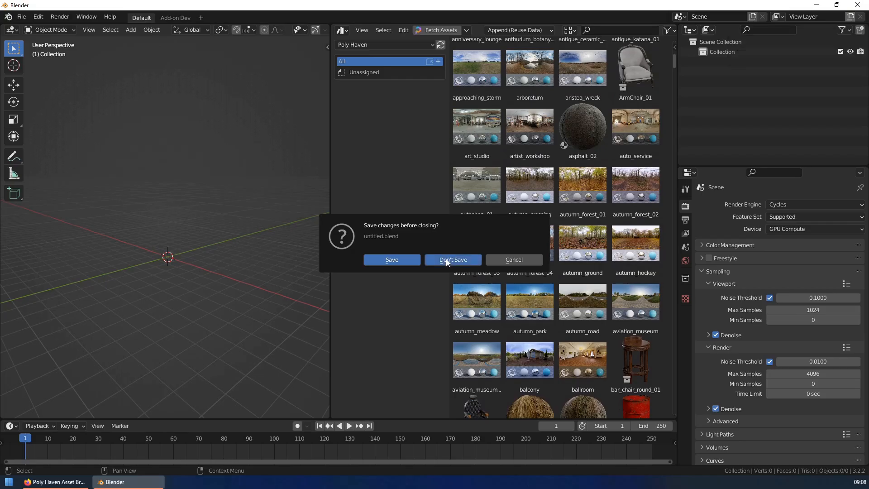
{"action": "left_click", "coordinate": [447, 259]}
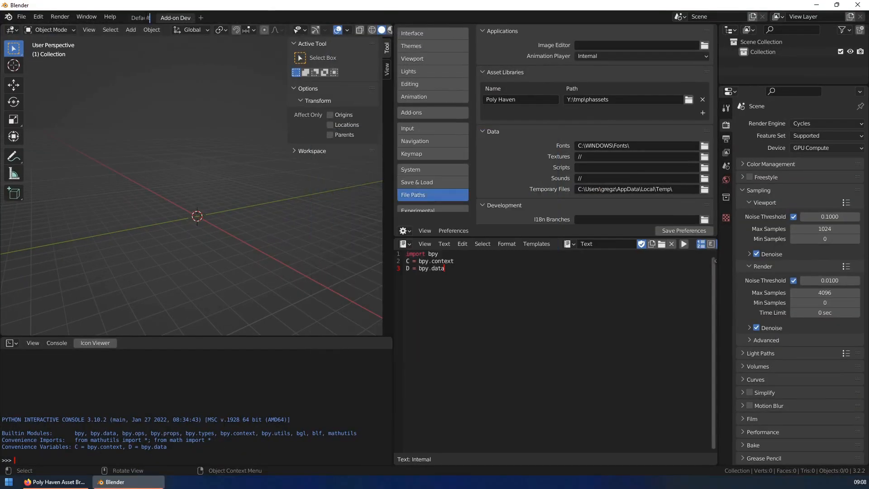
- Switch to the Default workspace and expand the HDRIs and Models catalogs of the Poly Haven library
{"action": "left_click", "coordinate": [149, 17]}
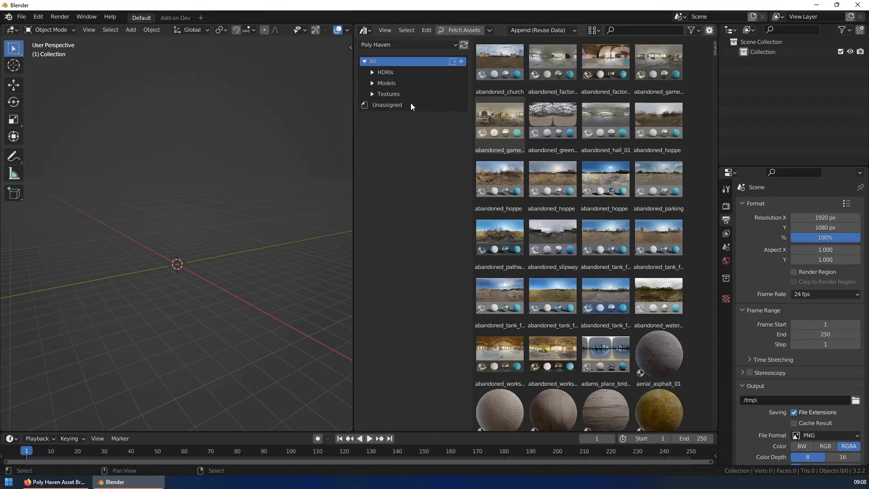
{"action": "left_click", "coordinate": [373, 72]}
{"action": "left_click", "coordinate": [373, 105]}
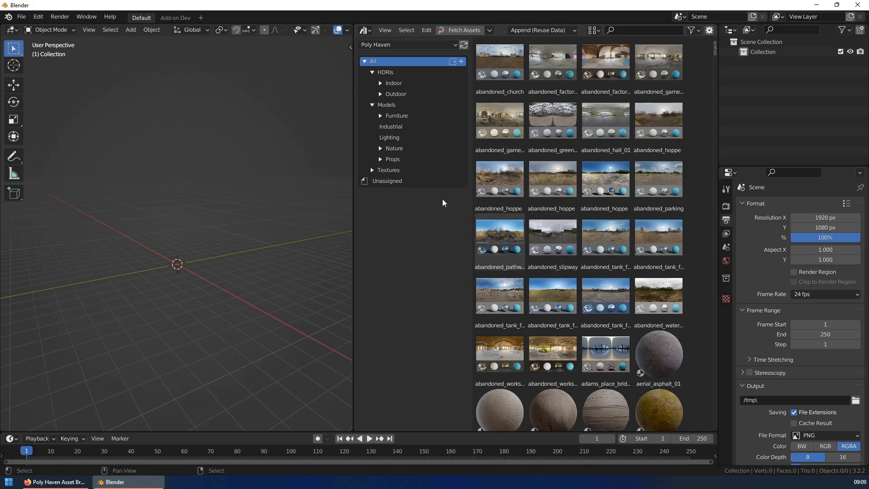
- View the Documentation section of the Poly Haven Asset Browser product page in the web browser and return to Blender
{"action": "key", "text": "alt+Tab"}
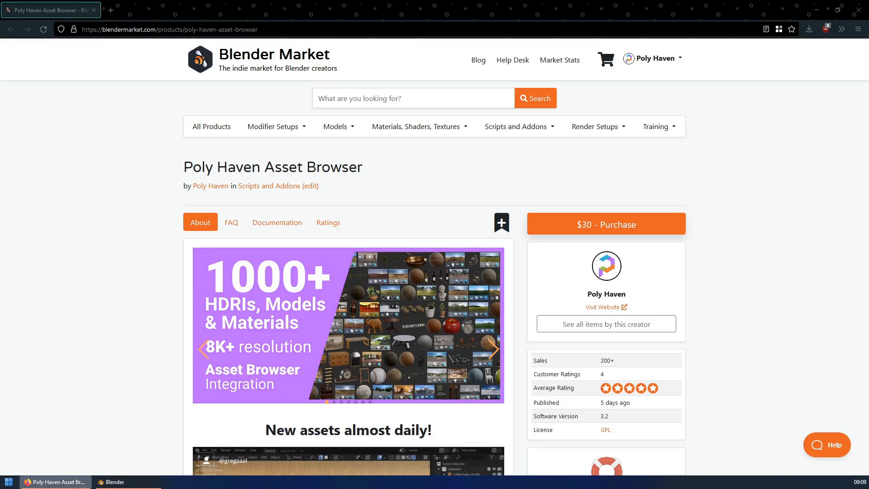
{"action": "left_click", "coordinate": [274, 226]}
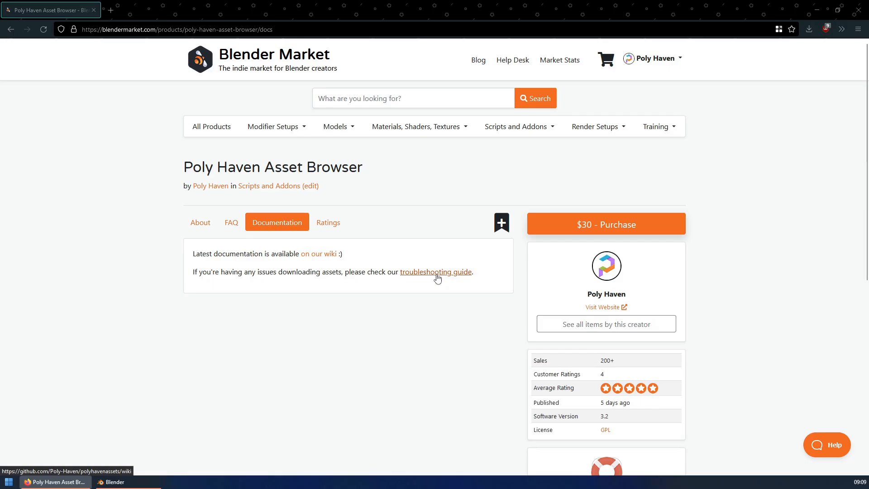
{"action": "left_click", "coordinate": [115, 482]}
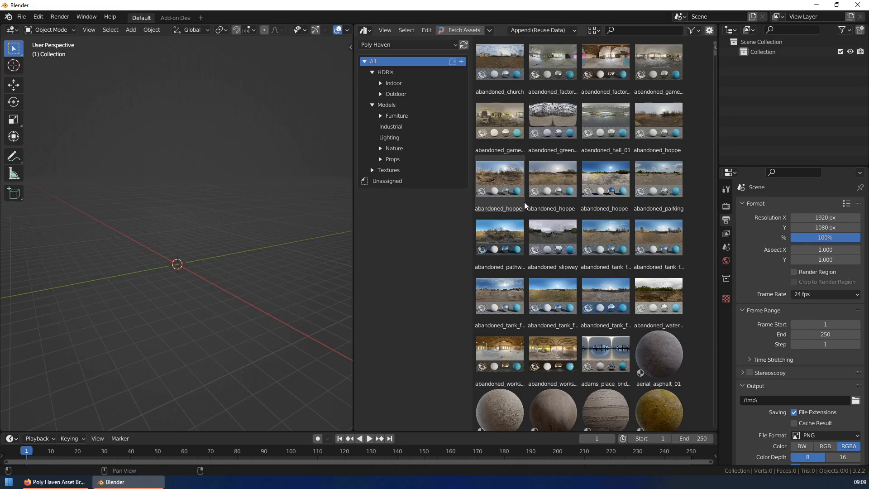
- Show only the HDRIs catalog and add an abandoned_hoppe HDRI from it to the scene
{"action": "left_click", "coordinate": [403, 72]}
{"action": "left_click_drag", "start_coordinate": [548, 186], "coordinate": [191, 183]}
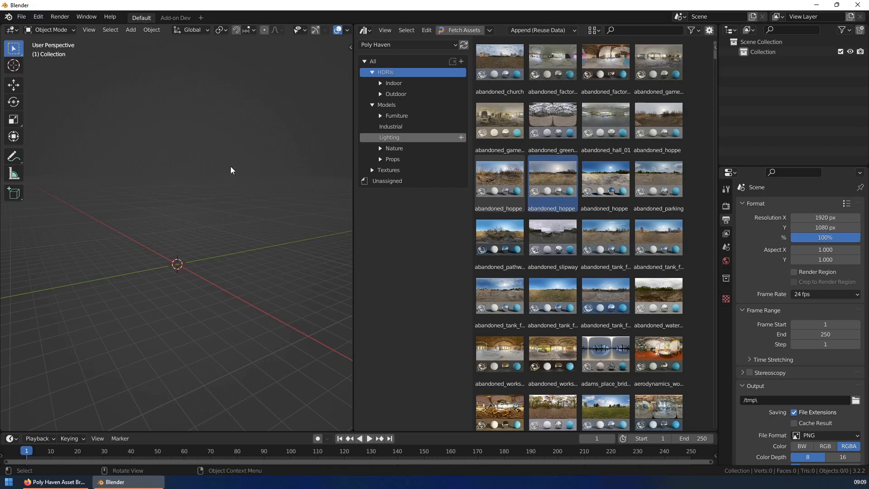
- Switch the viewport to Material Preview shading and light it with the Scene World
{"action": "scroll", "coordinate": [335, 31], "scroll_direction": "down", "scroll_amount": 3}
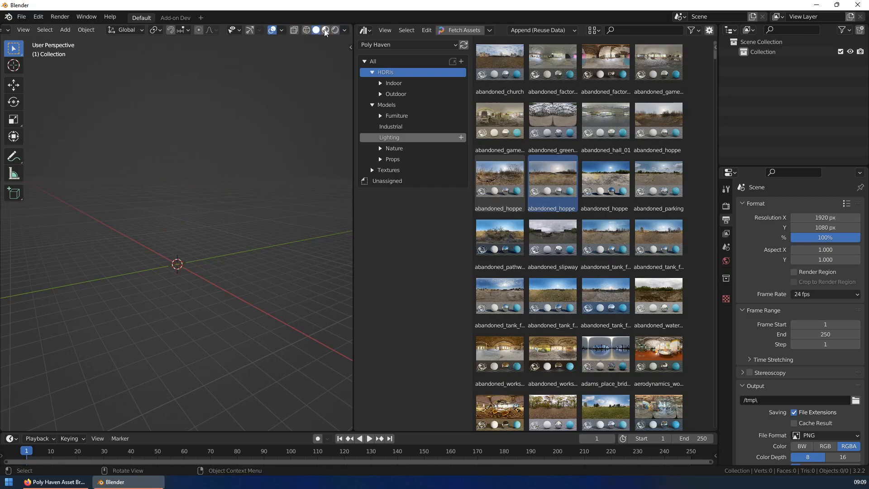
{"action": "left_click", "coordinate": [325, 31]}
{"action": "left_click", "coordinate": [344, 30]}
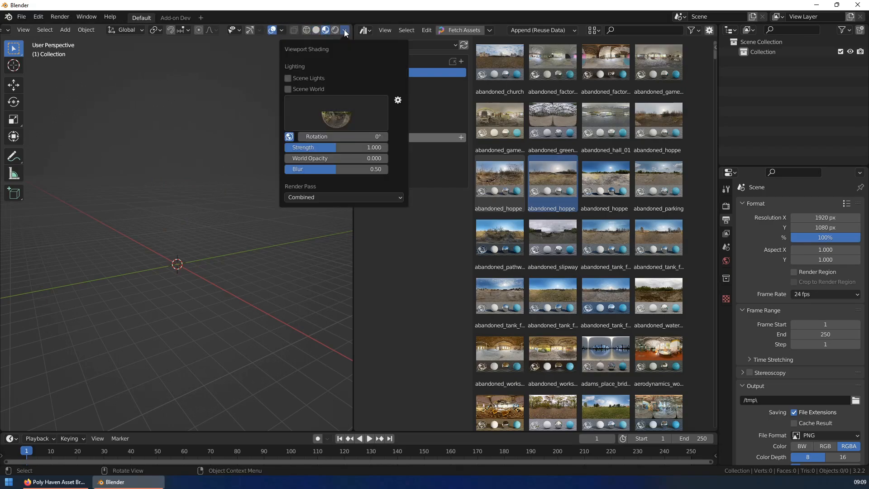
{"action": "left_click", "coordinate": [303, 92]}
{"action": "middle_click_drag", "start_coordinate": [165, 147], "coordinate": [271, 244]}
{"action": "middle_click_drag", "start_coordinate": [132, 194], "coordinate": [246, 221]}
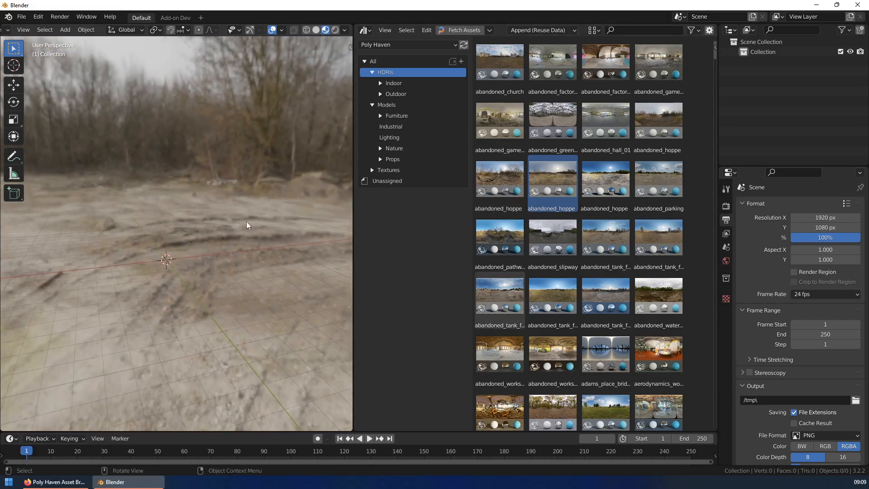
- Replace the scene's HDRI with the first abandoned workshop HDRI and finally with abandoned_workshop_02
{"action": "left_click_drag", "start_coordinate": [487, 349], "coordinate": [218, 217]}
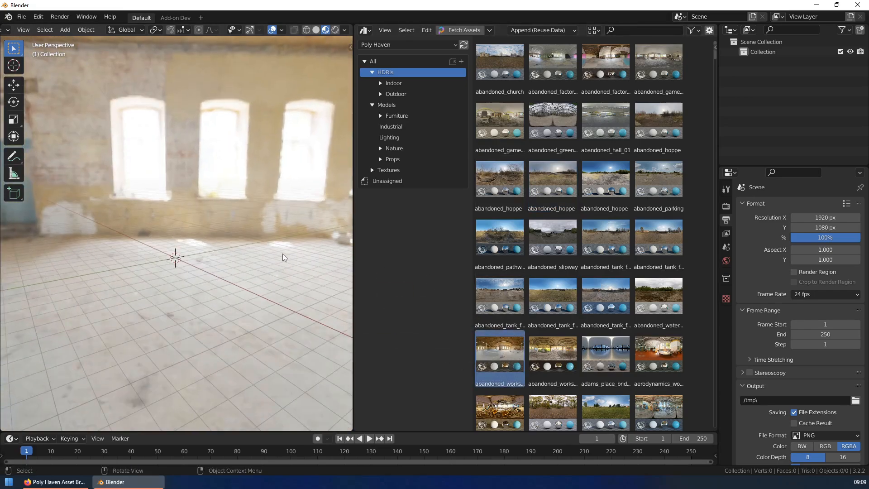
{"action": "left_click_drag", "start_coordinate": [552, 352], "coordinate": [208, 232]}
{"action": "middle_click_drag", "start_coordinate": [234, 241], "coordinate": [274, 251]}
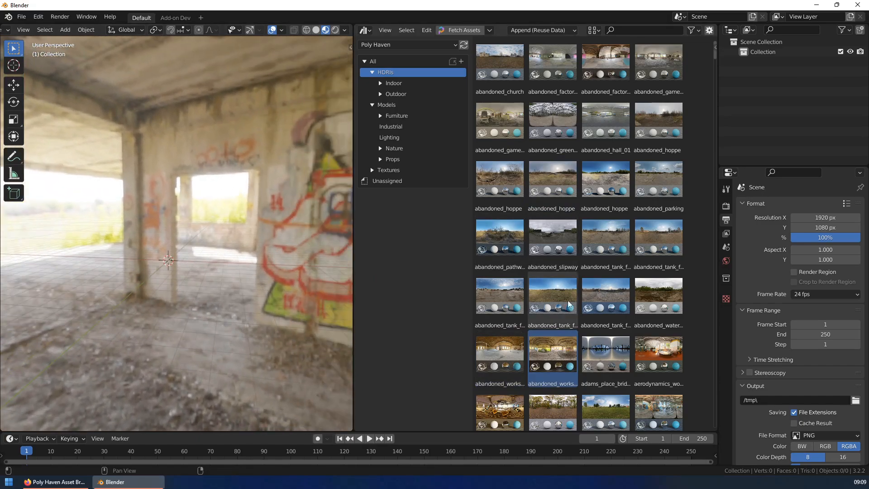
- Set the abandoned_workshop_02 world asset's resolution to 8K and widen the properties area
{"action": "left_click", "coordinate": [725, 262]}
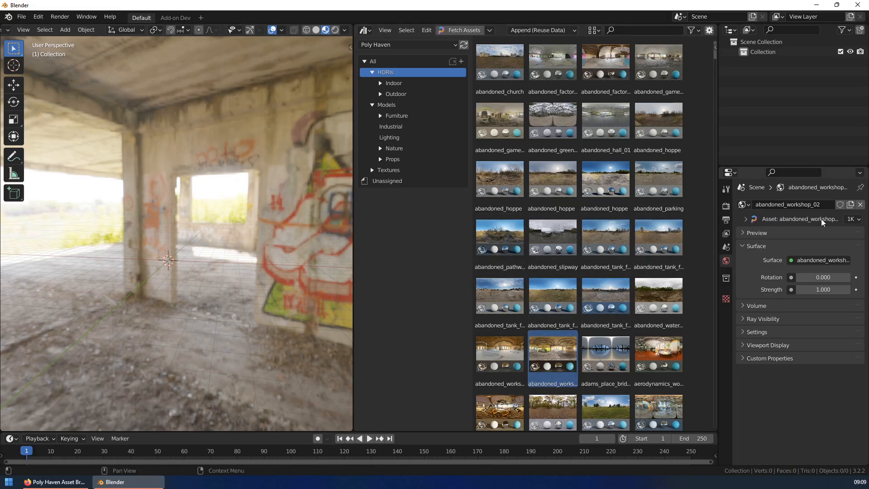
{"action": "left_click", "coordinate": [851, 219]}
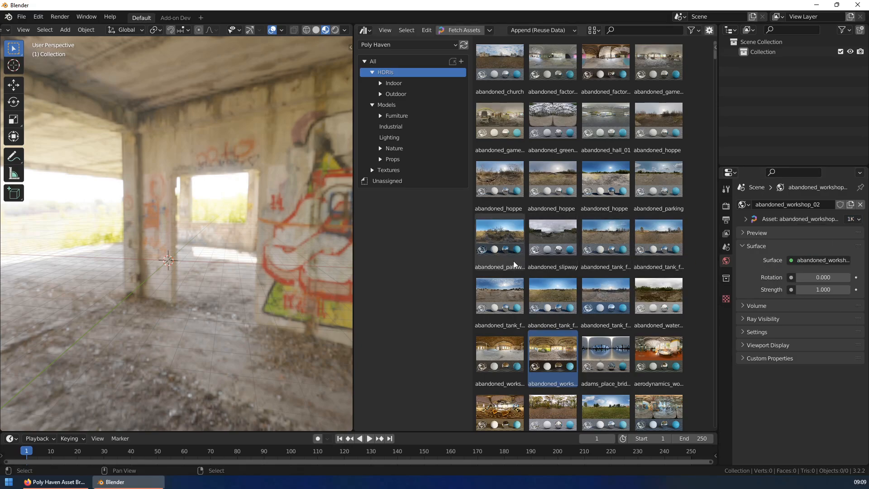
{"action": "left_click", "coordinate": [855, 219]}
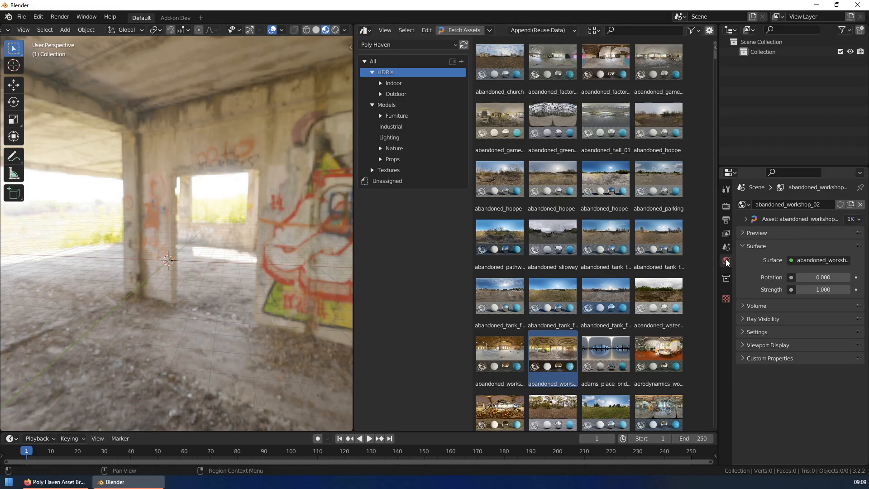
{"action": "left_click", "coordinate": [850, 220]}
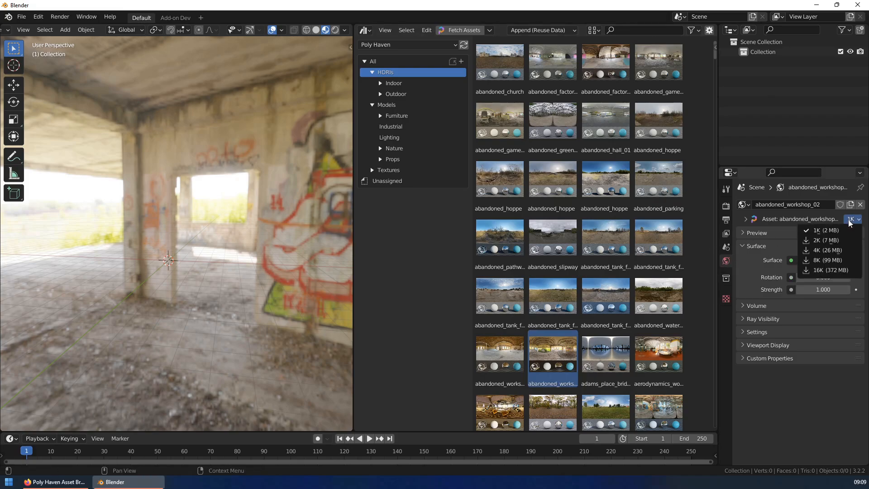
{"action": "left_click", "coordinate": [838, 260]}
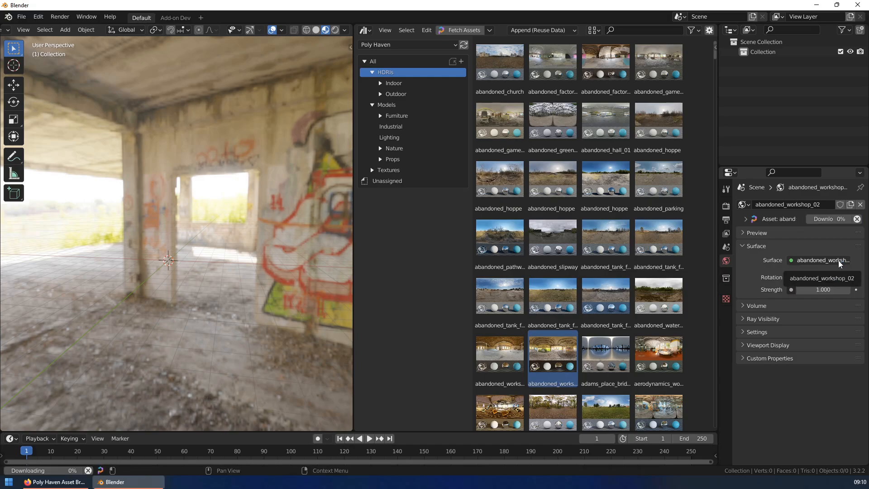
{"action": "left_click_drag", "start_coordinate": [719, 222], "coordinate": [684, 222]}
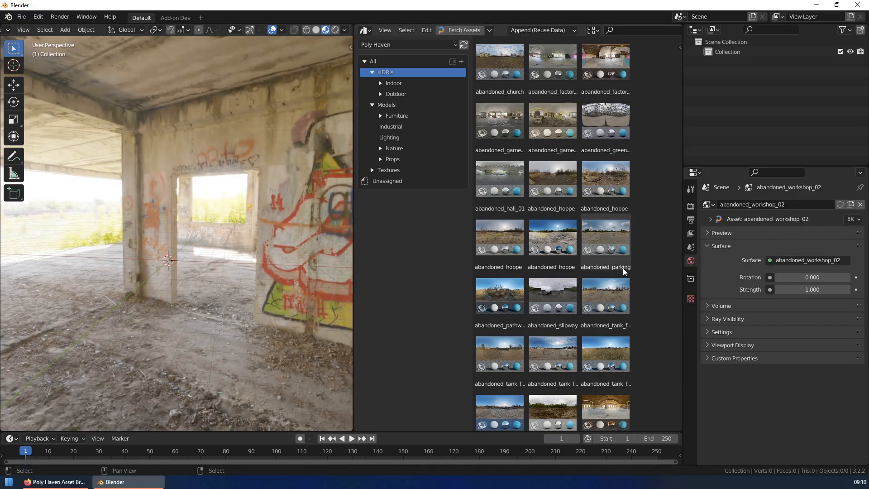
- Switch the HDRI's resolution to 1K and back to 8K to compare the background quality
{"action": "left_click", "coordinate": [852, 219]}
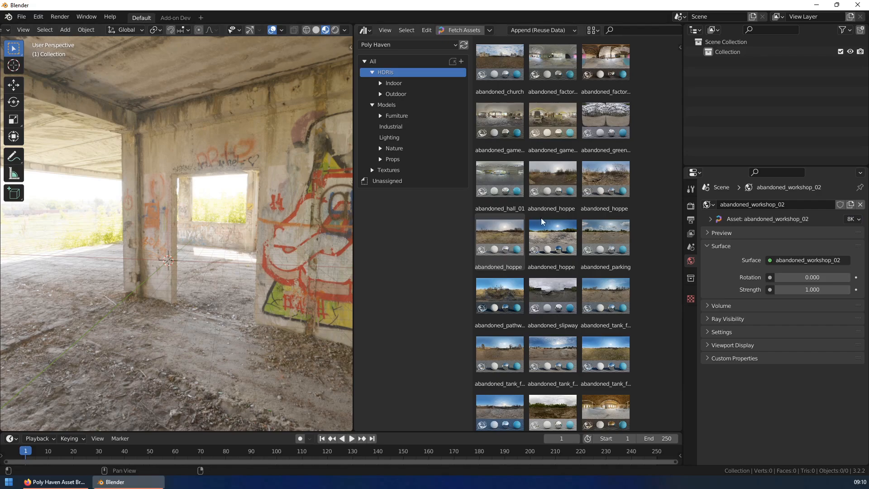
{"action": "left_click", "coordinate": [851, 219]}
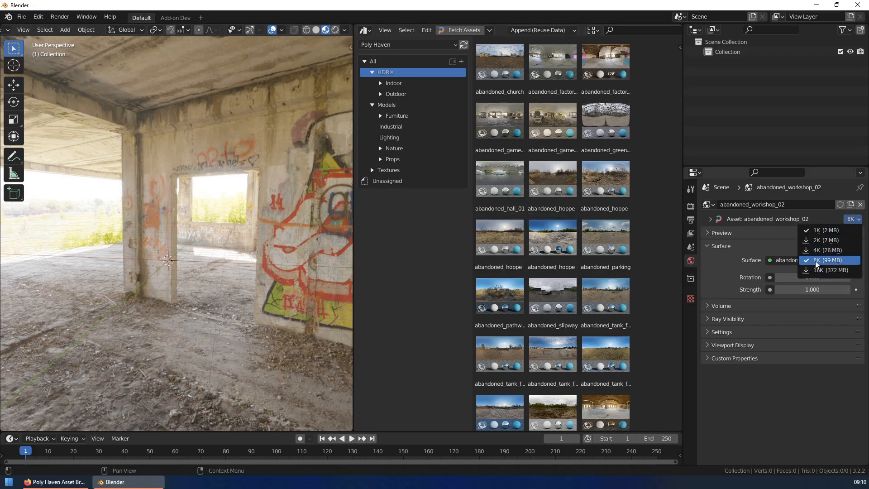
{"action": "left_click", "coordinate": [821, 230]}
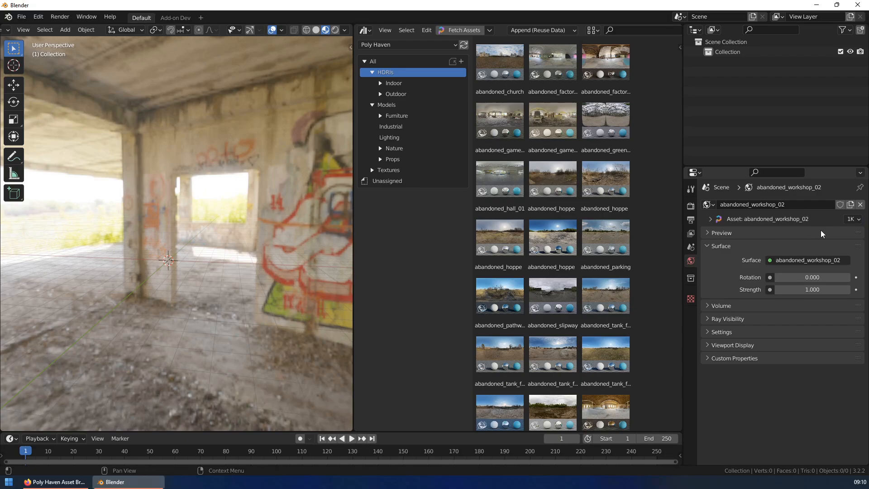
{"action": "left_click", "coordinate": [851, 219]}
{"action": "left_click", "coordinate": [824, 260]}
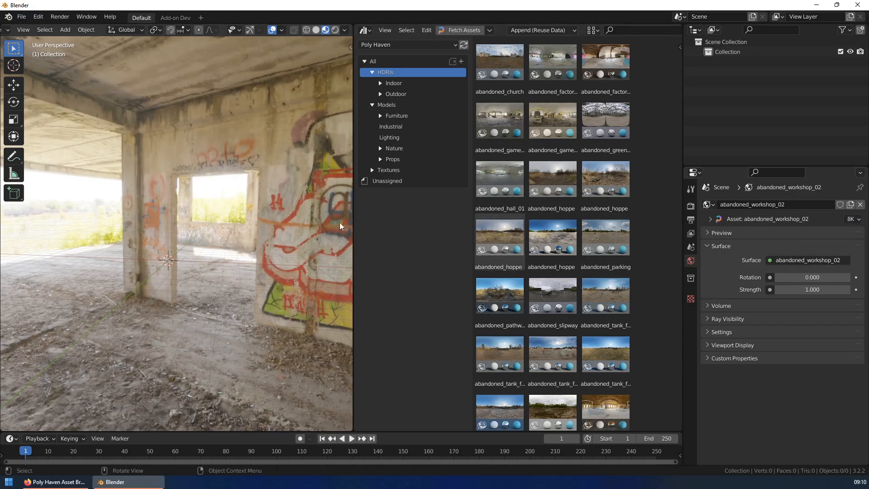
{"action": "middle_click_drag", "start_coordinate": [340, 221], "coordinate": [312, 205]}
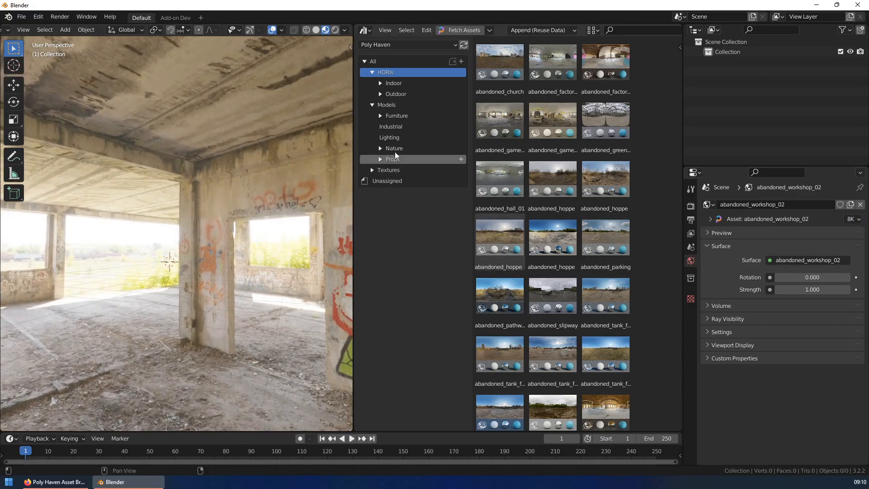
- Show the Models catalog and add the alarm_clock_01 model to the scene
{"action": "left_click", "coordinate": [388, 104]}
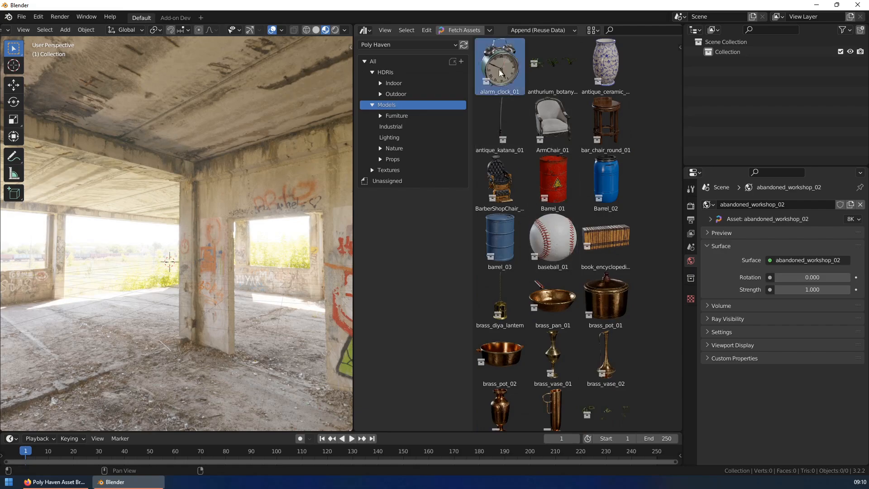
{"action": "left_click_drag", "start_coordinate": [500, 68], "coordinate": [177, 281]}
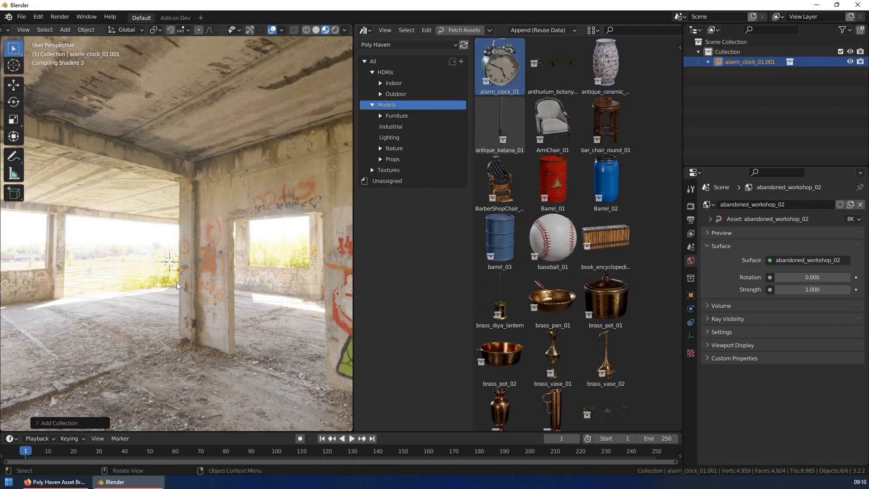
{"action": "middle_click_drag", "start_coordinate": [174, 264], "coordinate": [231, 292]}
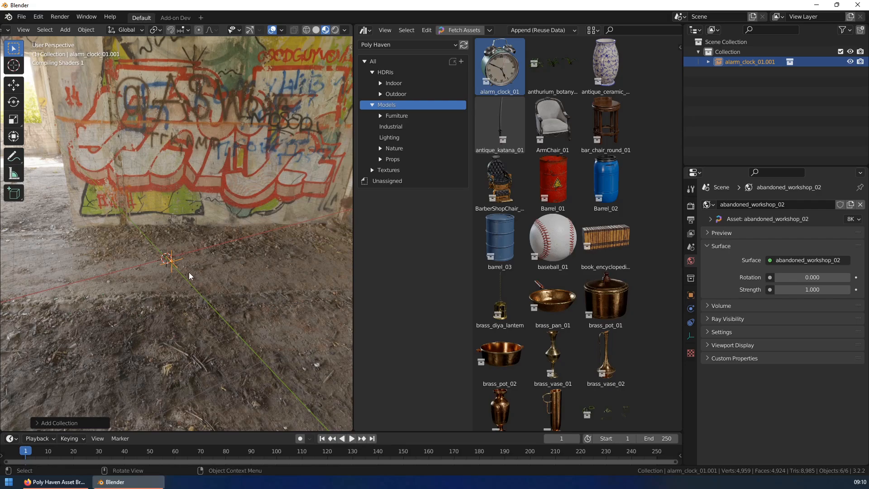
- Add a plane mesh and scale it up into a large ground surface
{"action": "key", "text": "shift+a"}
{"action": "mouse_move", "coordinate": [197, 237]}
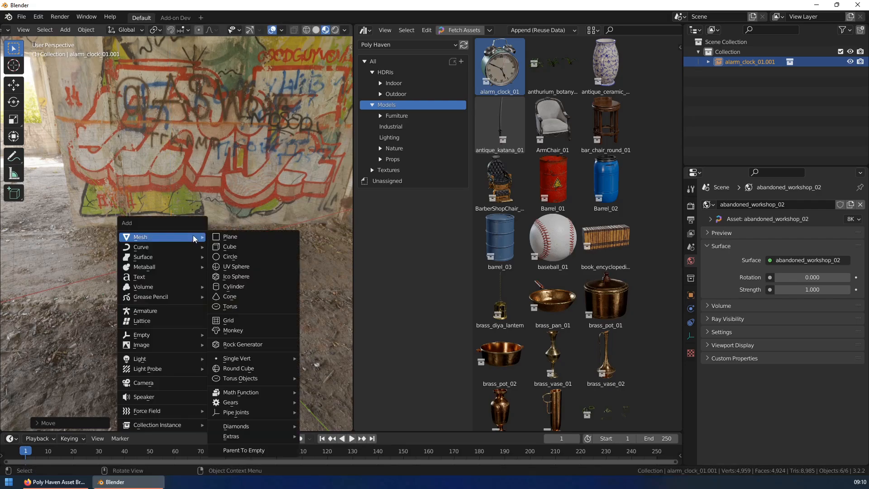
{"action": "left_click", "coordinate": [229, 236]}
{"action": "key", "text": "s"}
{"action": "left_click", "coordinate": [238, 86]}
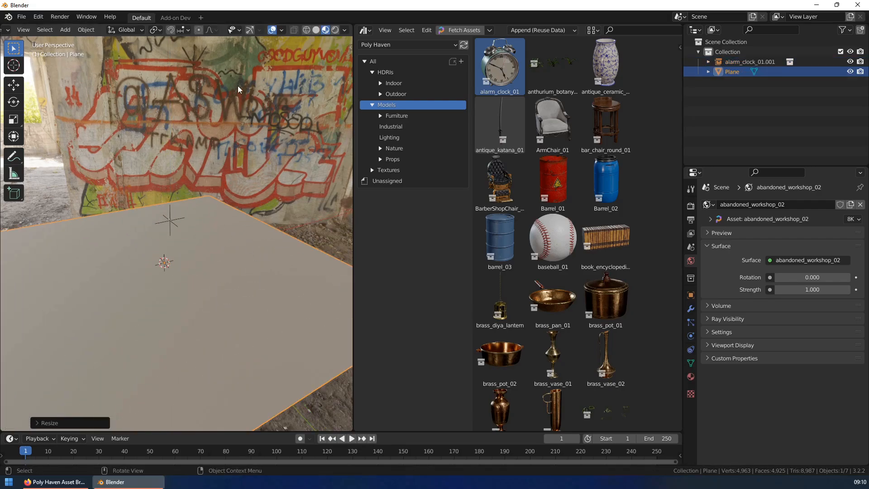
- Turn on snapping and set the snap target to Face
{"action": "left_click", "coordinate": [171, 30]}
{"action": "left_click", "coordinate": [184, 29]}
{"action": "left_click", "coordinate": [157, 89]}
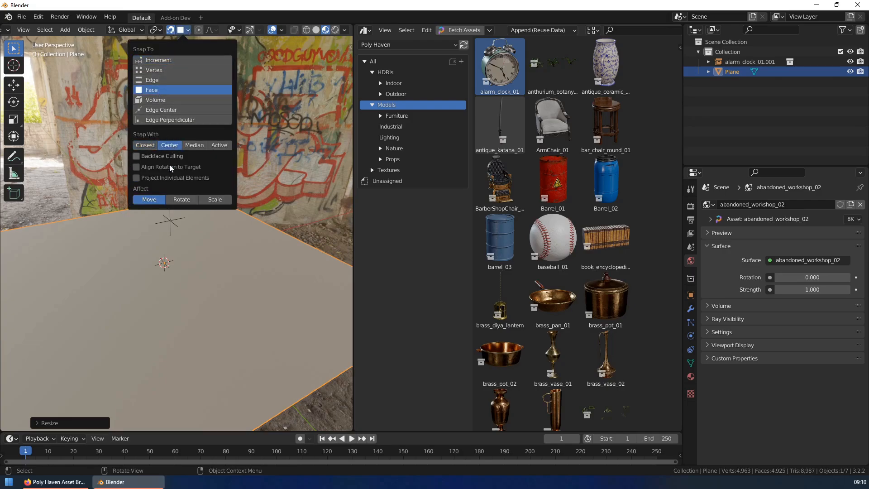
- Move the alarm clock so that it snaps onto the ground plane, and frame it in the view
{"action": "left_click", "coordinate": [171, 220]}
{"action": "scroll", "coordinate": [160, 226], "scroll_direction": "up", "scroll_amount": 4}
{"action": "key", "text": "g"}
{"action": "left_click", "coordinate": [193, 291]}
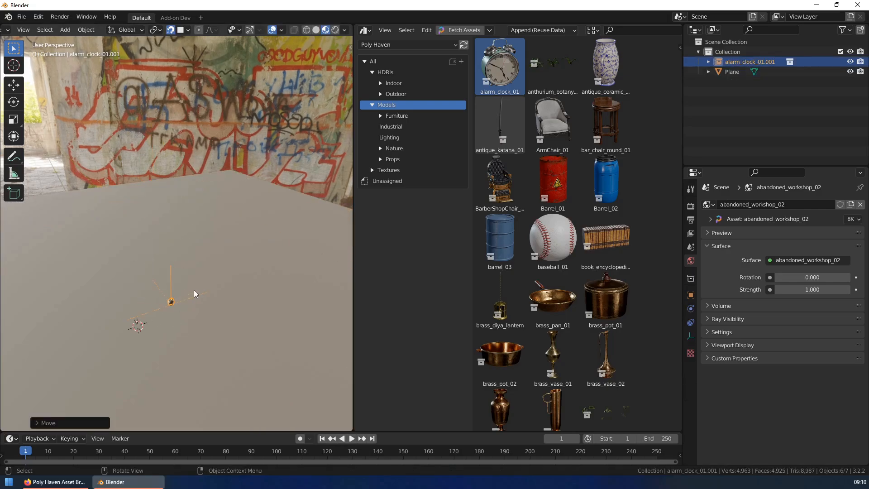
{"action": "key", "text": "KP_Decimal"}
{"action": "middle_click_drag", "start_coordinate": [170, 283], "coordinate": [335, 236]}
{"action": "scroll", "coordinate": [96, 301], "scroll_direction": "down", "scroll_amount": 6}
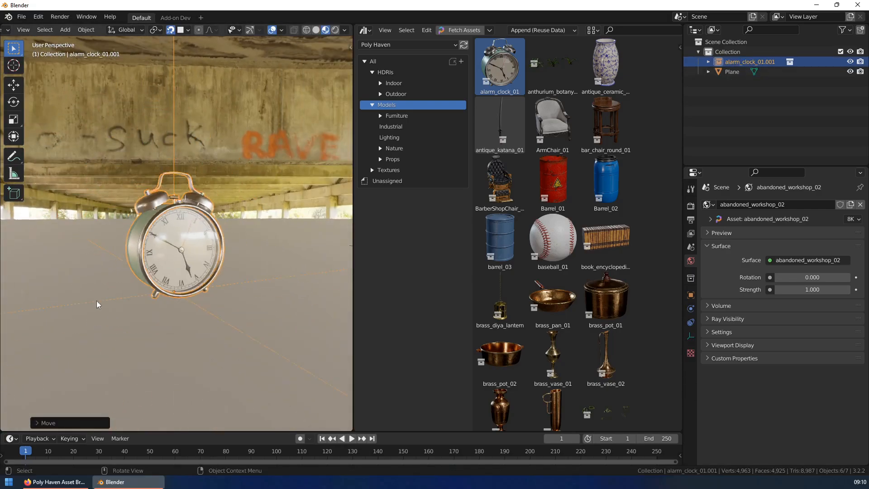
{"action": "middle_click_drag", "start_coordinate": [158, 280], "coordinate": [175, 276]}
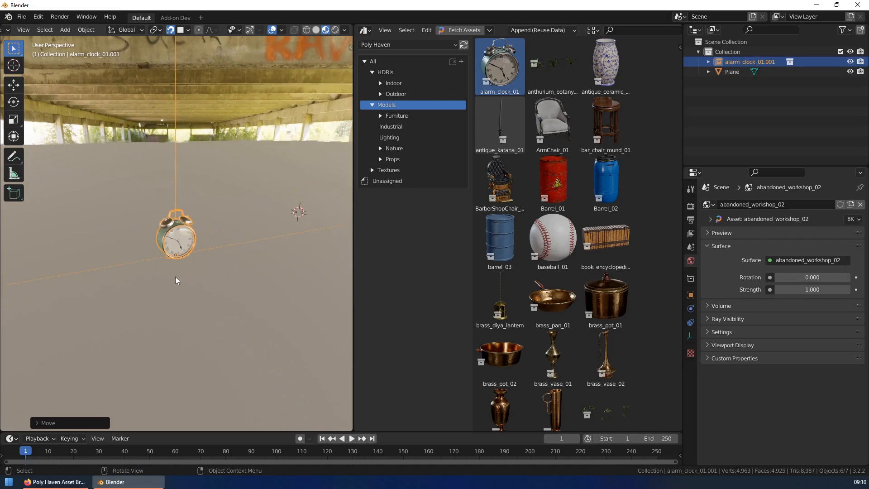
- Add the round wooden table from the Furniture models' Table catalog onto the plane beside the alarm clock
{"action": "left_click", "coordinate": [379, 116]}
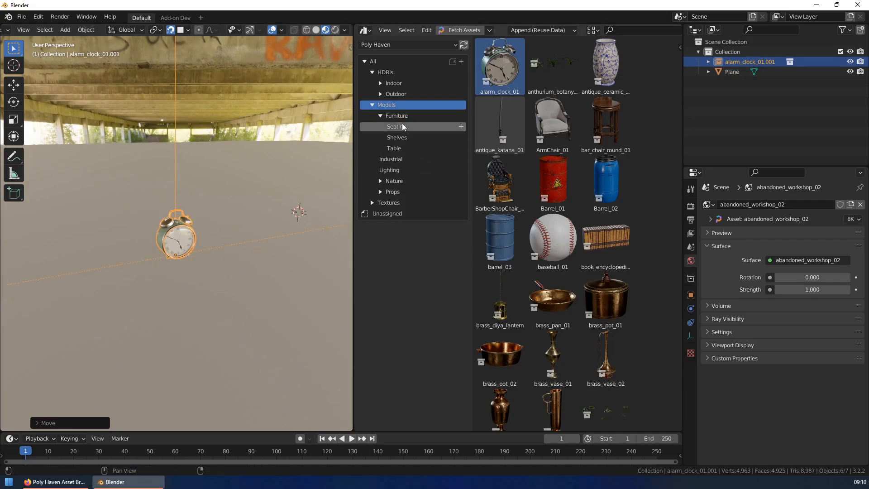
{"action": "left_click", "coordinate": [379, 116]}
{"action": "left_click", "coordinate": [379, 116]}
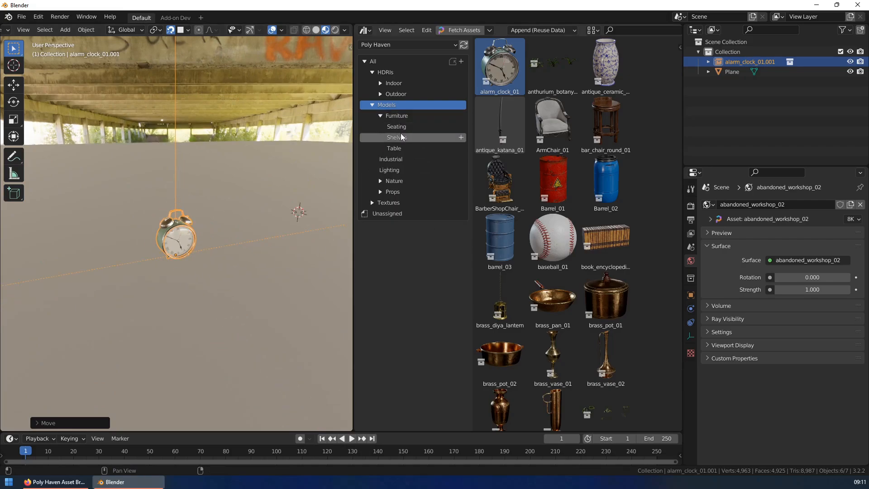
{"action": "left_click", "coordinate": [400, 148]}
{"action": "left_click_drag", "start_coordinate": [509, 181], "coordinate": [267, 222]}
- Move the alarm clock so that it snaps onto the round wooden table's top
{"action": "left_click", "coordinate": [163, 238]}
{"action": "scroll", "coordinate": [197, 226], "scroll_direction": "down", "scroll_amount": 5}
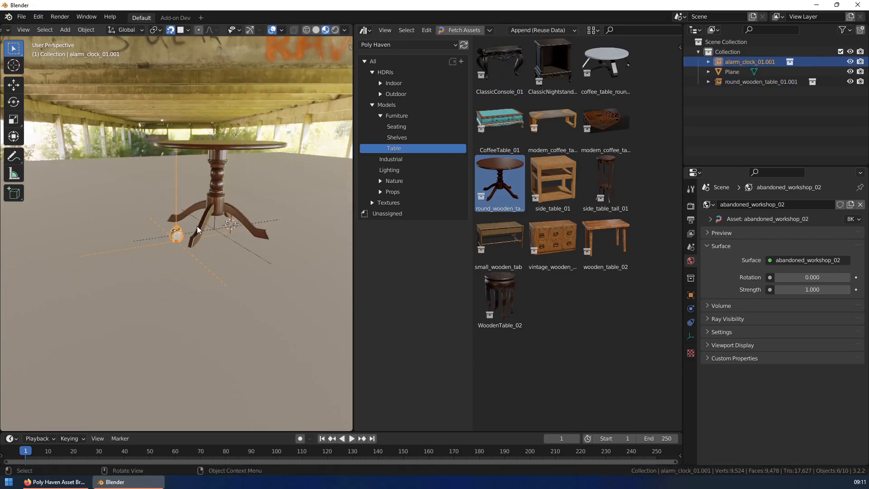
{"action": "middle_click_drag", "start_coordinate": [197, 226], "coordinate": [199, 256]}
{"action": "key", "text": "g"}
{"action": "left_click", "coordinate": [226, 140]}
{"action": "middle_click_drag", "start_coordinate": [227, 154], "coordinate": [204, 226]}
{"action": "scroll", "coordinate": [204, 226], "scroll_direction": "up", "scroll_amount": 3}
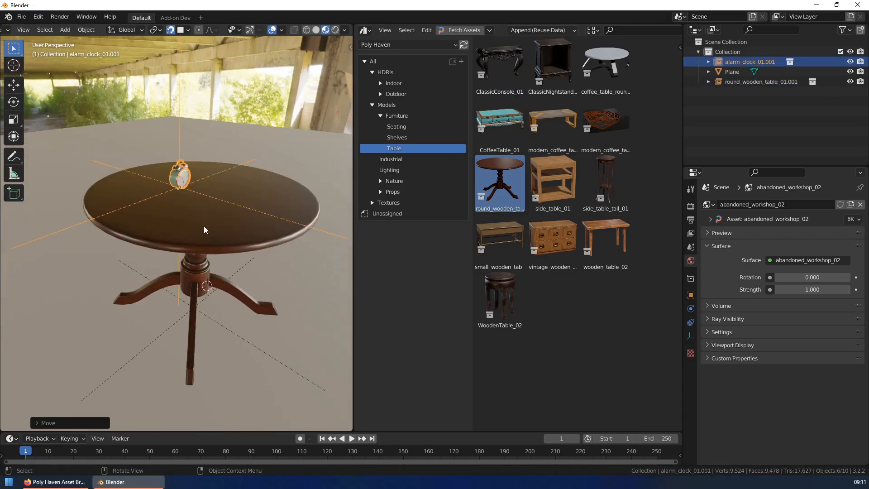
- Set the display size of the alarm clock's parent empty to 0.01 m
{"action": "left_click", "coordinate": [179, 302]}
{"action": "left_click", "coordinate": [194, 281]}
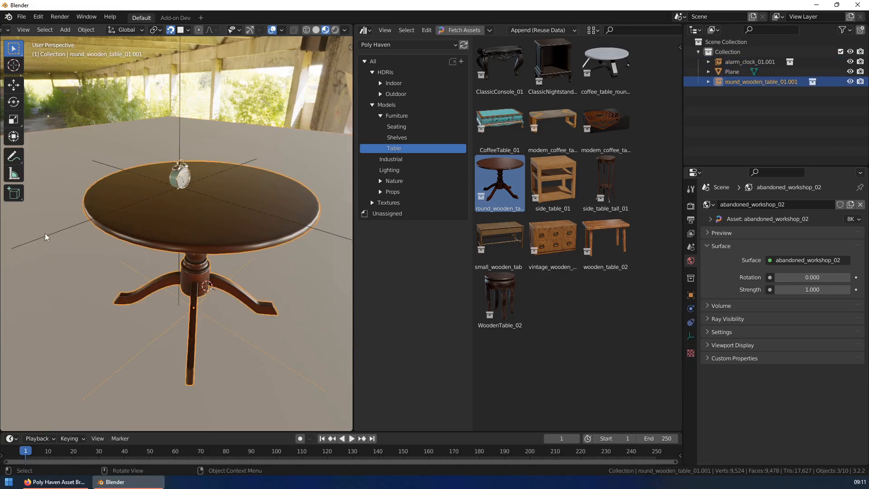
{"action": "scroll", "coordinate": [174, 202], "scroll_direction": "down", "scroll_amount": 2}
{"action": "left_click", "coordinate": [186, 194]}
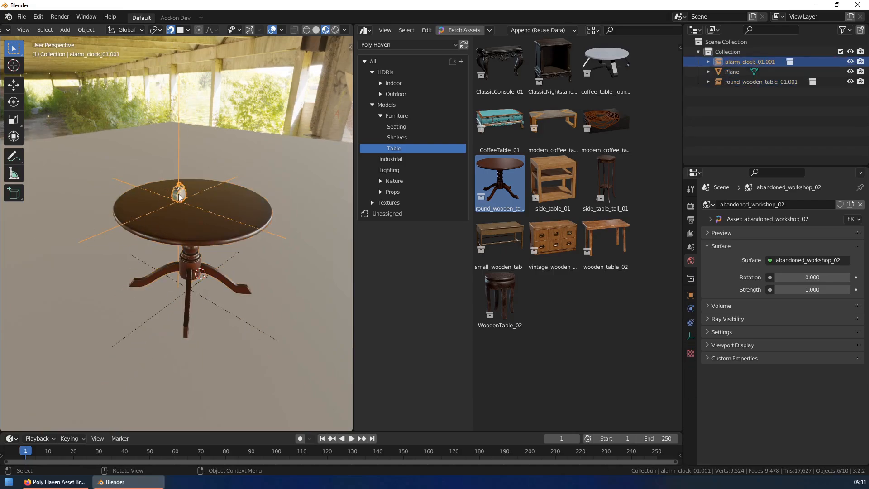
{"action": "left_click", "coordinate": [691, 336]}
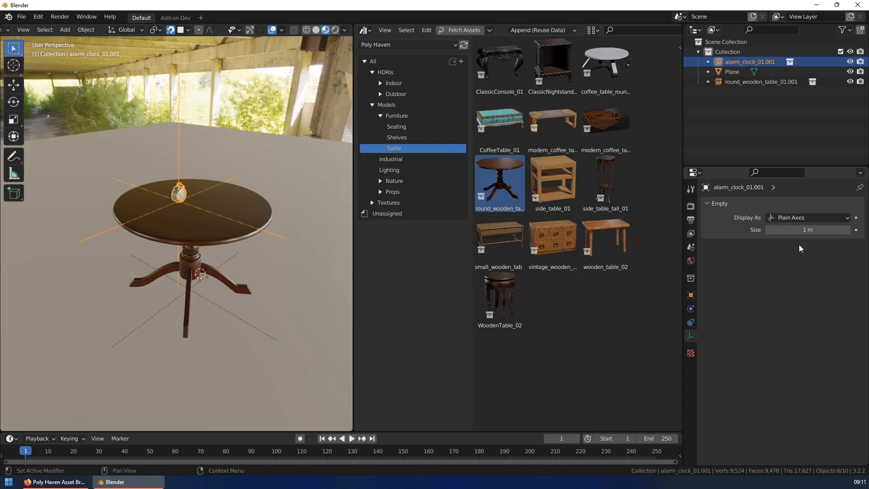
{"action": "left_click", "coordinate": [799, 229]}
{"action": "type", "text": "0.01"}
{"action": "key", "text": "Return"}
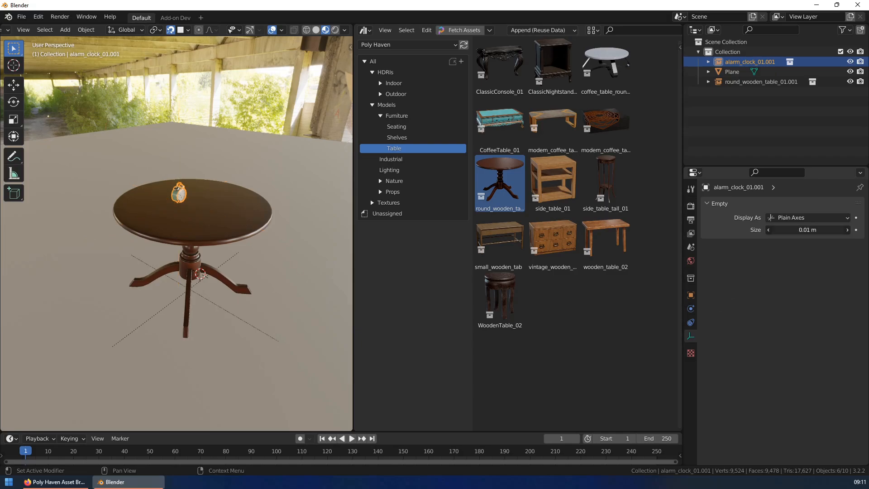
- Set the display size of the round table's parent empty to 0.01 m and select the alarm clock again
{"action": "left_click", "coordinate": [178, 251]}
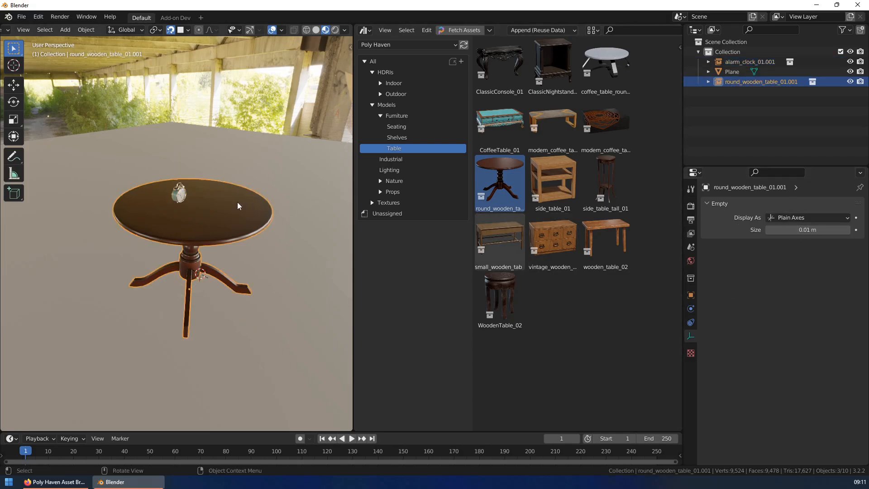
{"action": "middle_click_drag", "start_coordinate": [226, 208], "coordinate": [206, 201]}
{"action": "left_click", "coordinate": [185, 194]}
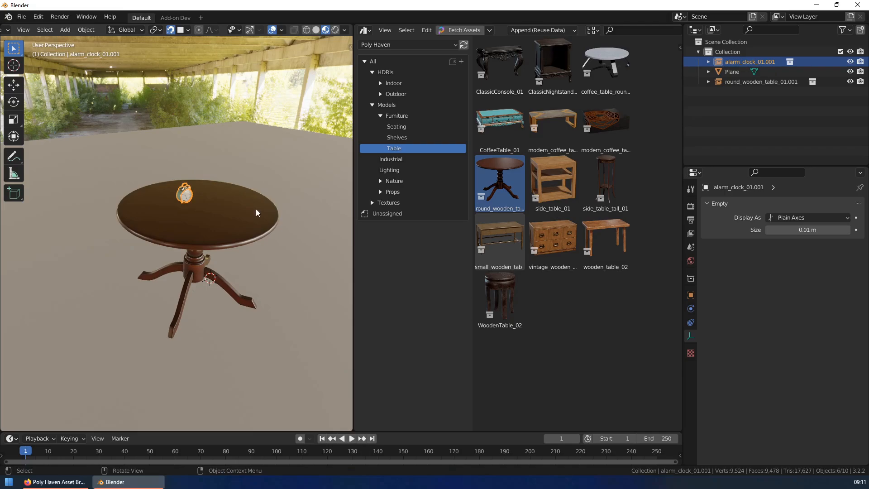
- Make the round wooden table's collection instance real and select its main table mesh on its own
{"action": "left_click", "coordinate": [178, 288]}
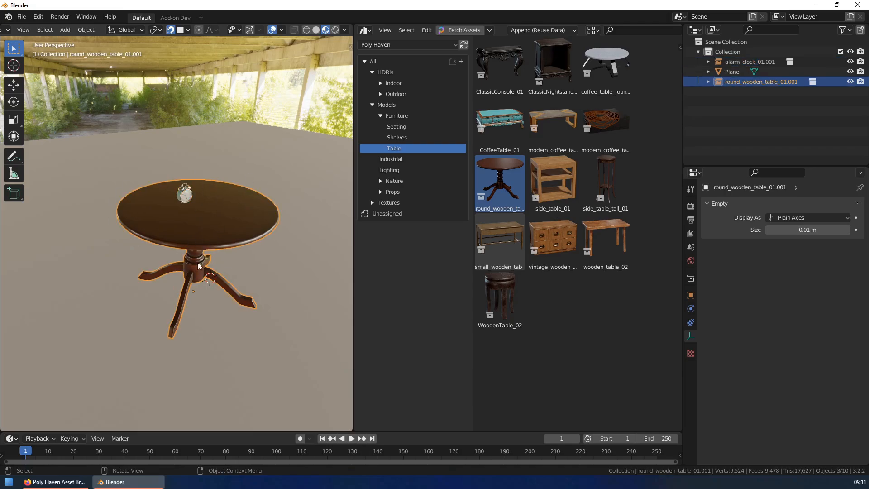
{"action": "middle_click_drag", "start_coordinate": [183, 244], "coordinate": [191, 226]}
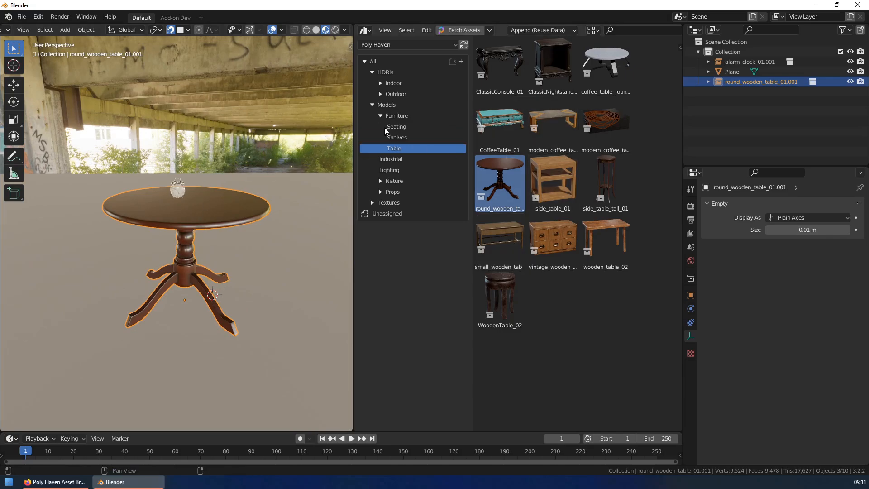
{"action": "left_click", "coordinate": [387, 105]}
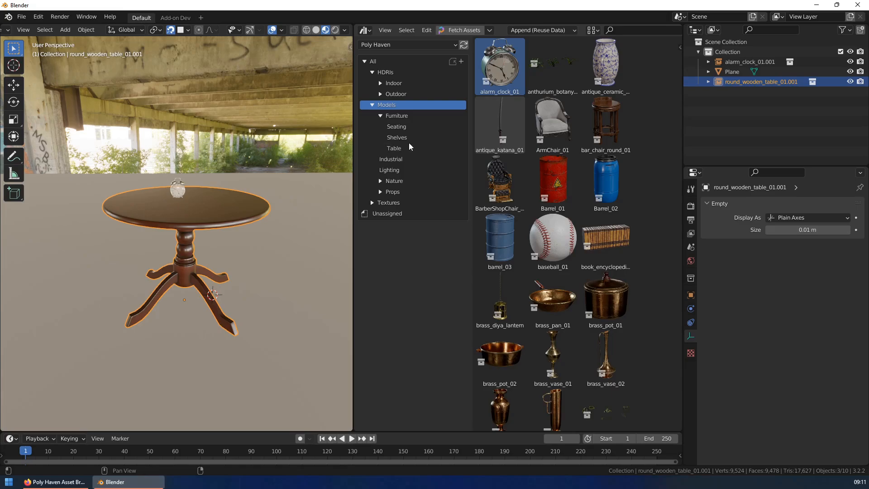
{"action": "middle_click_drag", "start_coordinate": [198, 179], "coordinate": [124, 34]}
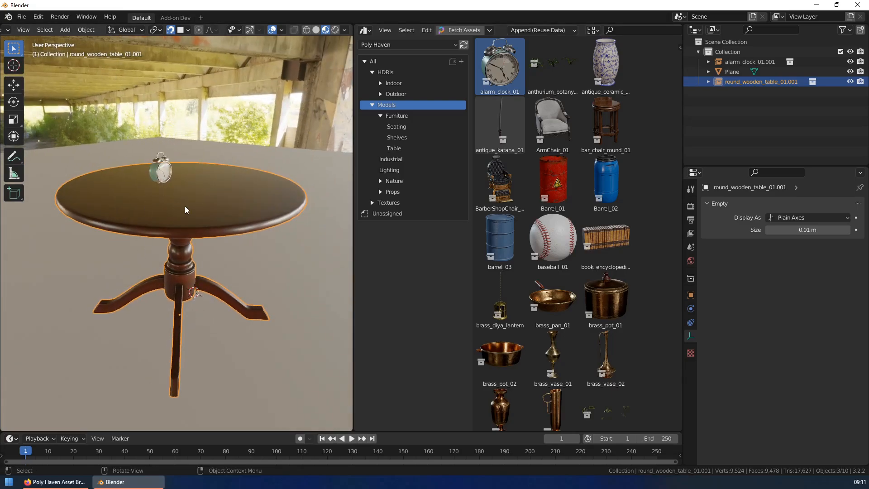
{"action": "key", "text": "ctrl+a"}
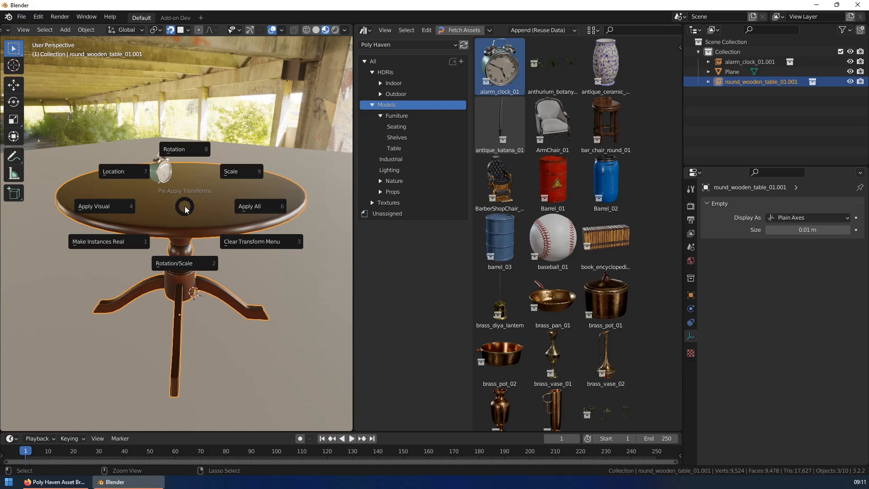
{"action": "left_click", "coordinate": [112, 244]}
{"action": "left_click", "coordinate": [155, 205]}
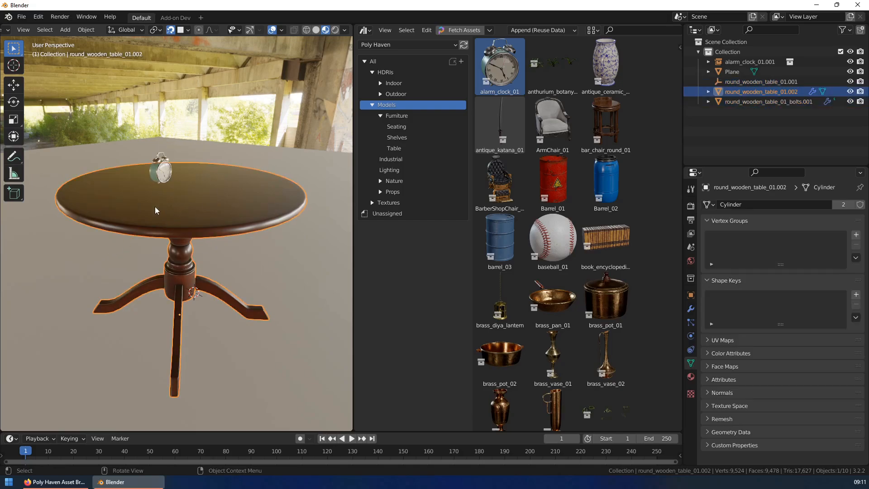
- Try moving a vertex near the rim of the tabletop in Edit Mode and return to Object Mode
{"action": "key", "text": "Tab"}
{"action": "scroll", "coordinate": [169, 211], "scroll_direction": "up", "scroll_amount": 4}
{"action": "left_click", "coordinate": [169, 212]}
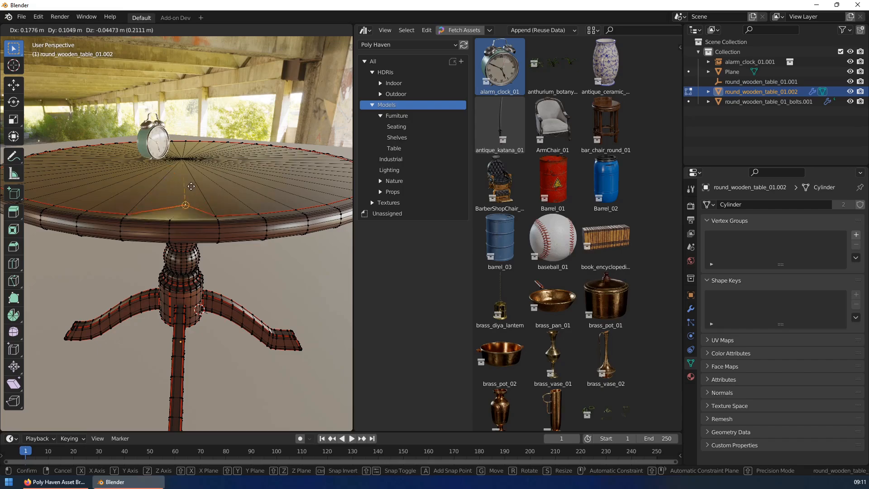
{"action": "key", "text": "Tab"}
{"action": "scroll", "coordinate": [185, 201], "scroll_direction": "down", "scroll_amount": 8}
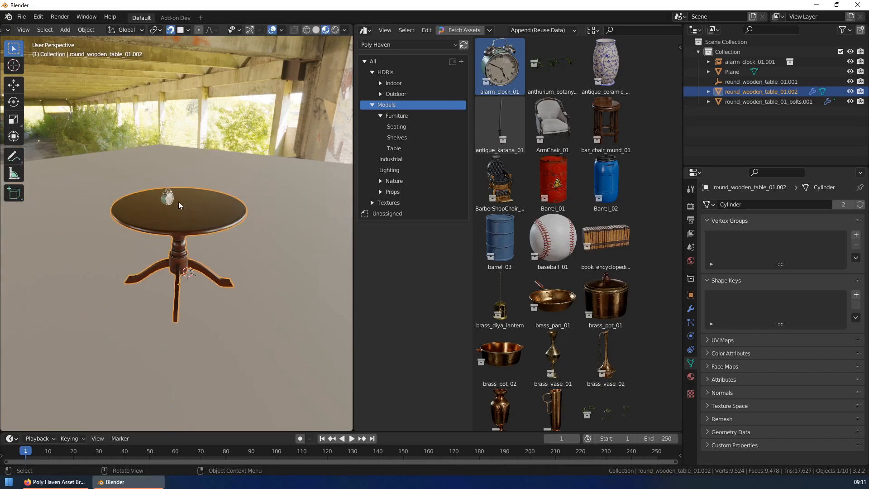
- Select and frame the alarm clock, and switch its asset texture resolution to 2K
{"action": "left_click", "coordinate": [167, 198]}
{"action": "key", "text": "KP_Decimal"}
{"action": "middle_click_drag", "start_coordinate": [166, 198], "coordinate": [218, 208]}
{"action": "left_click", "coordinate": [692, 262]}
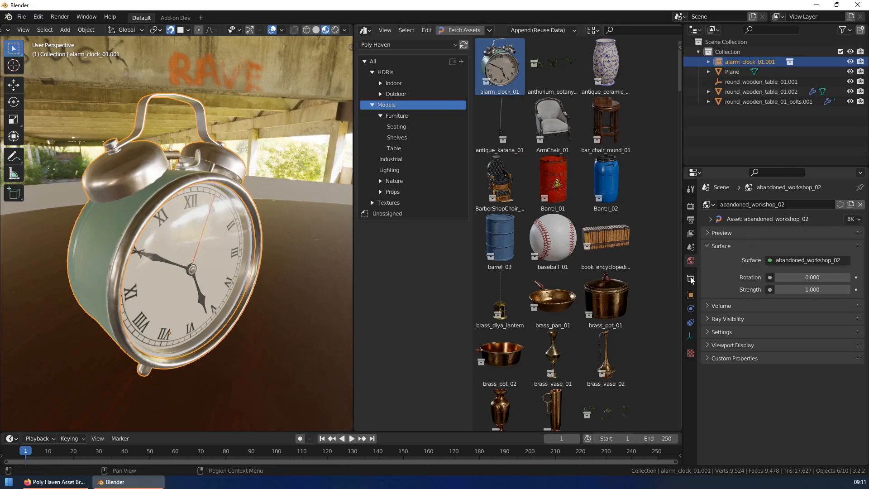
{"action": "left_click", "coordinate": [691, 296]}
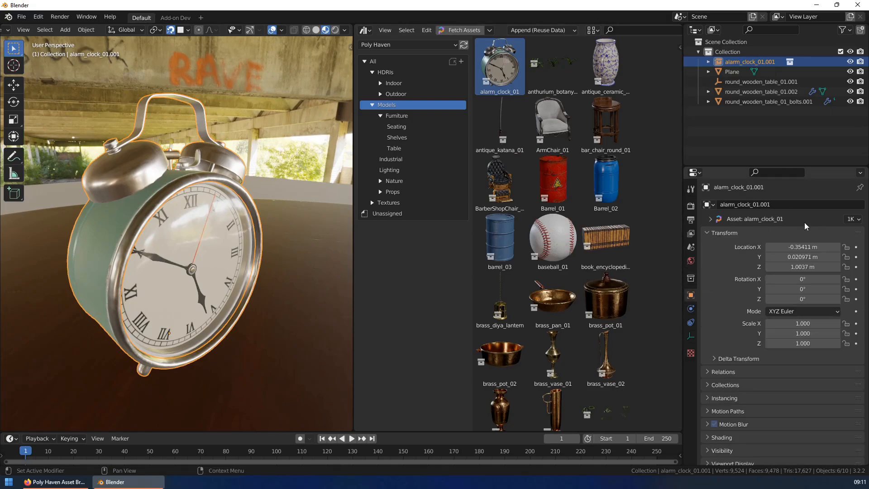
{"action": "left_click", "coordinate": [852, 219]}
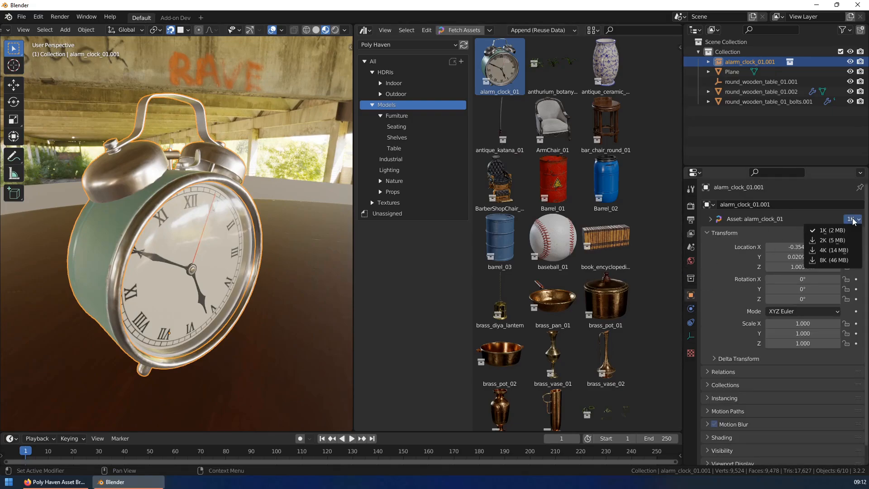
{"action": "left_click", "coordinate": [836, 240]}
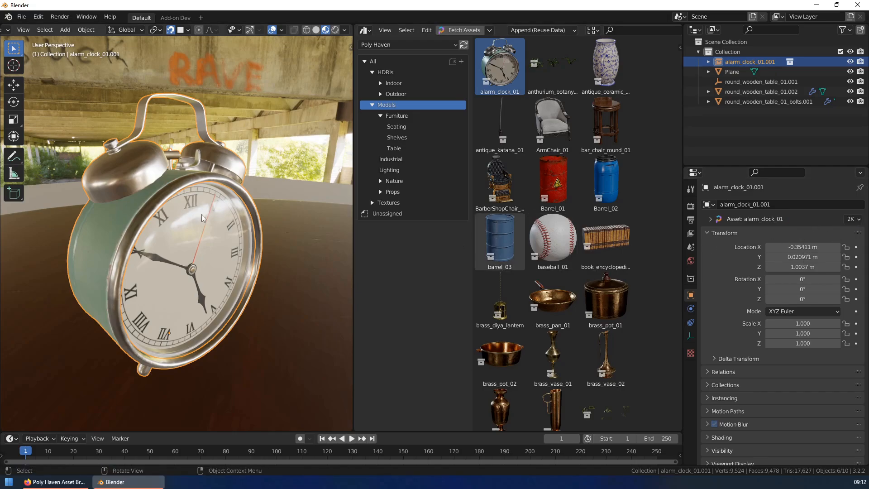
- Apply the beam_wall_01 material from the Textures catalog to the ground plane
{"action": "middle_click_drag", "start_coordinate": [202, 214], "coordinate": [207, 217]}
{"action": "scroll", "coordinate": [251, 223], "scroll_direction": "down", "scroll_amount": 2}
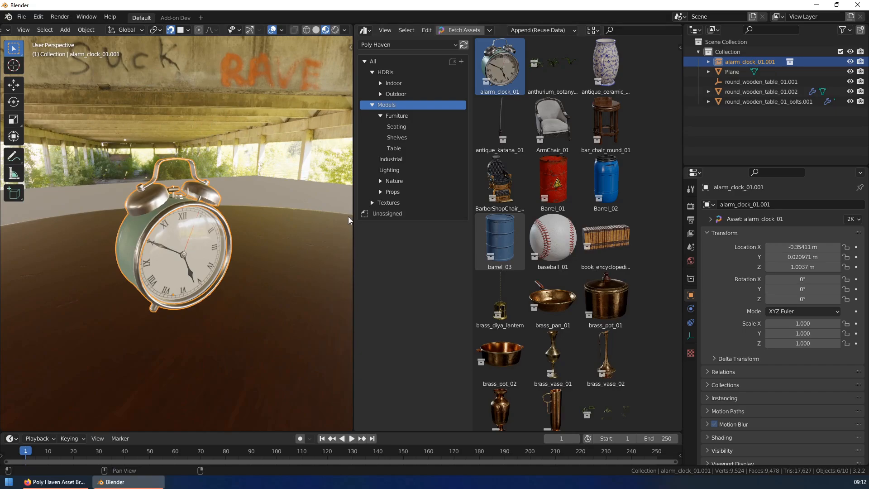
{"action": "scroll", "coordinate": [317, 235], "scroll_direction": "down", "scroll_amount": 6}
{"action": "left_click", "coordinate": [384, 202]}
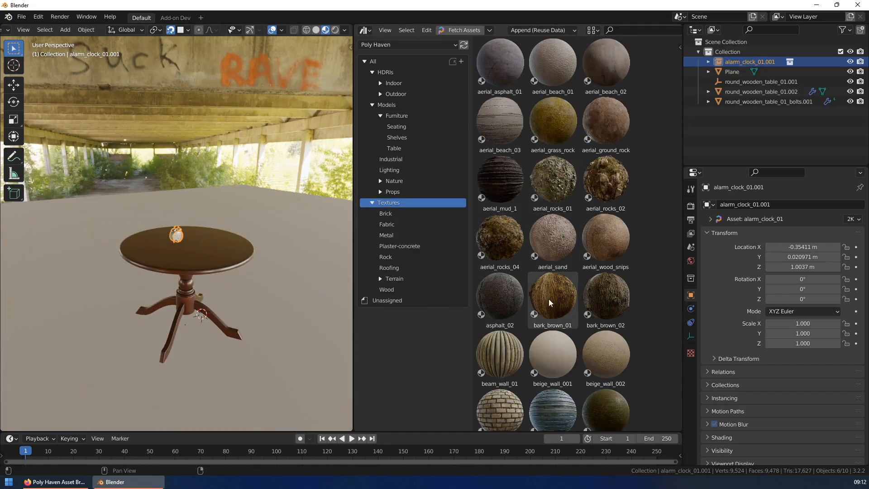
{"action": "left_click_drag", "start_coordinate": [500, 352], "coordinate": [302, 345]}
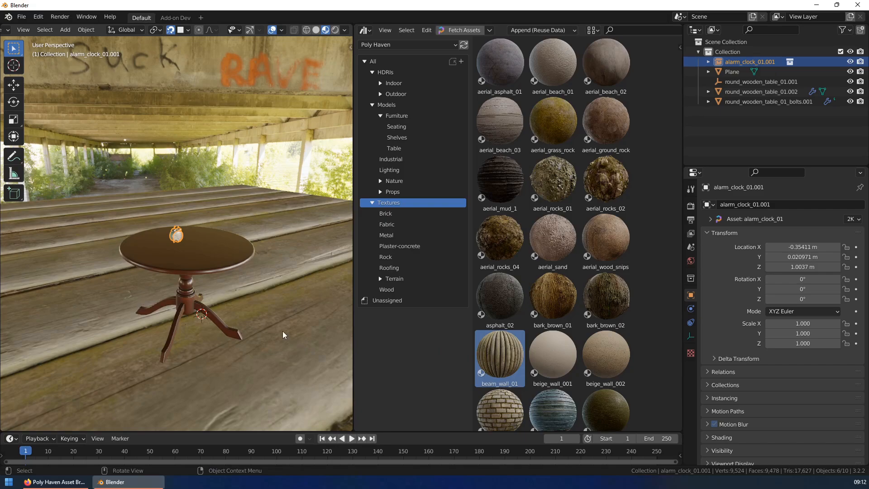
{"action": "middle_click_drag", "start_coordinate": [283, 331], "coordinate": [192, 281], "text": "shift"}
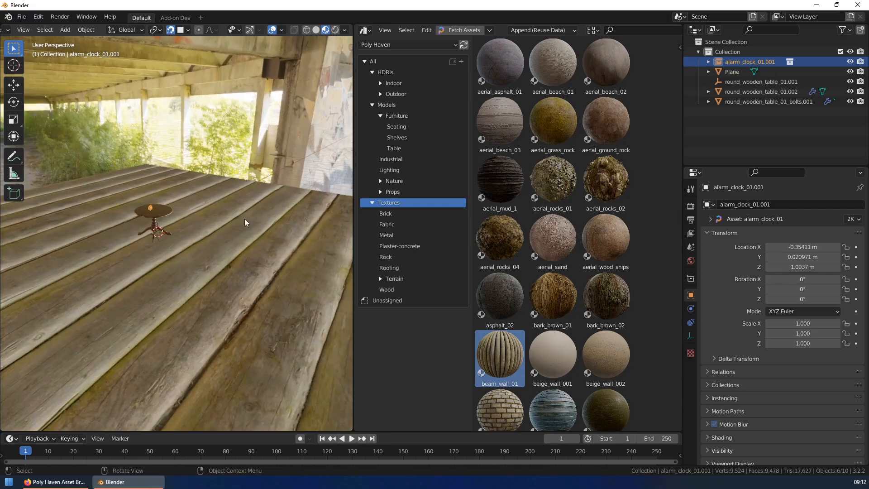
- Look through the available texture materials, select the ground plane and check its dimensions
{"action": "scroll", "coordinate": [490, 313], "scroll_direction": "down", "scroll_amount": 3}
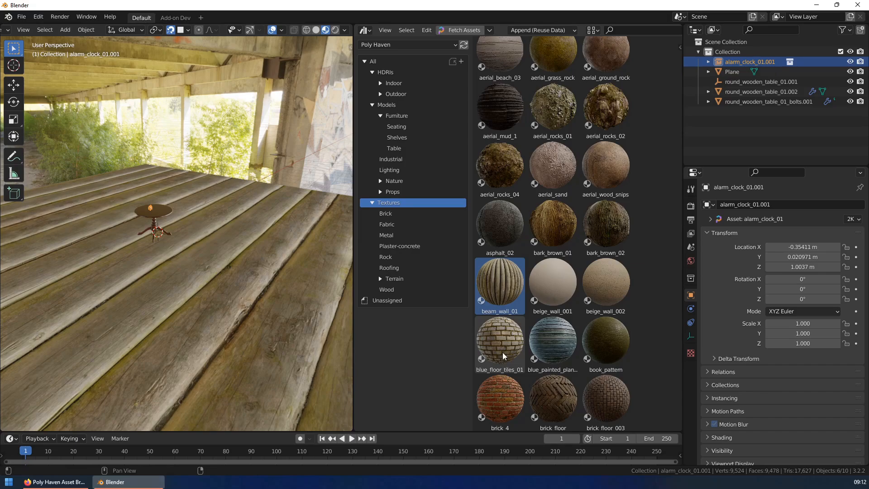
{"action": "scroll", "coordinate": [543, 317], "scroll_direction": "down", "scroll_amount": 7}
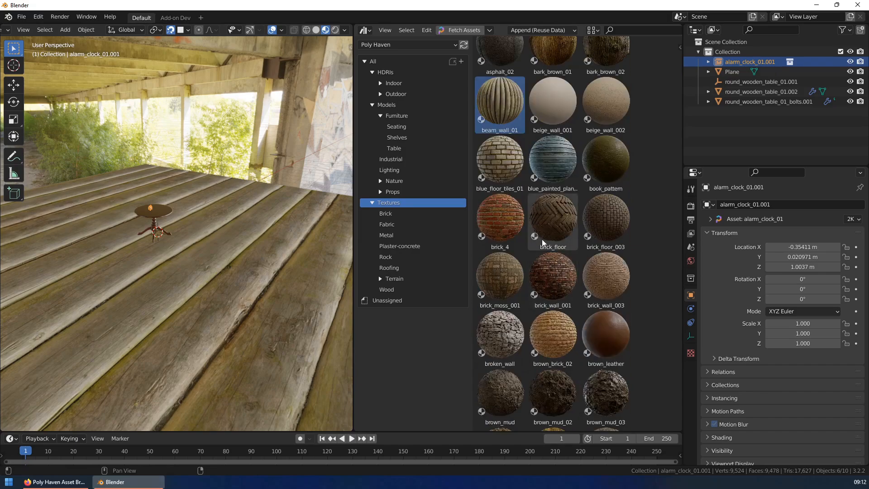
{"action": "scroll", "coordinate": [519, 183], "scroll_direction": "up", "scroll_amount": 10}
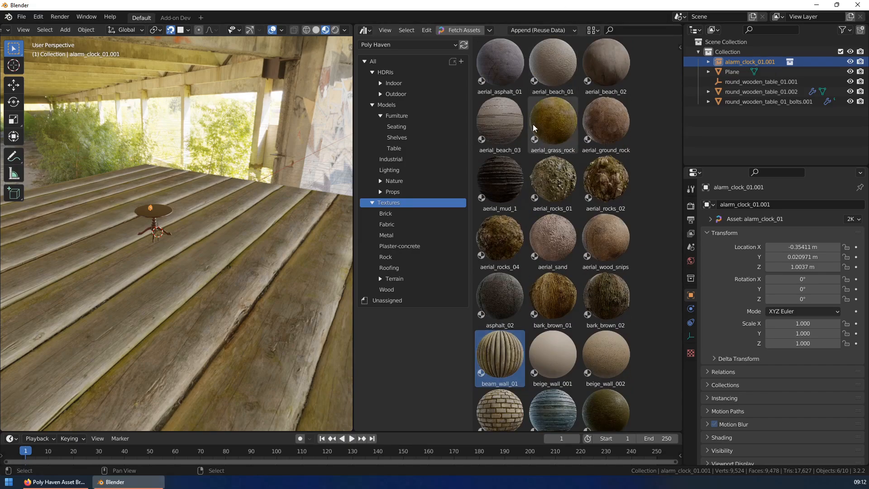
{"action": "scroll", "coordinate": [556, 161], "scroll_direction": "down", "scroll_amount": 4}
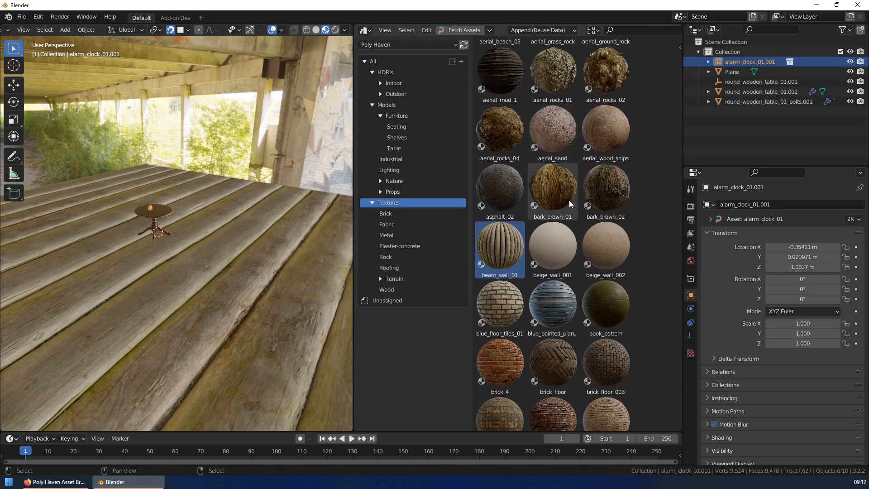
{"action": "scroll", "coordinate": [554, 224], "scroll_direction": "down", "scroll_amount": 12}
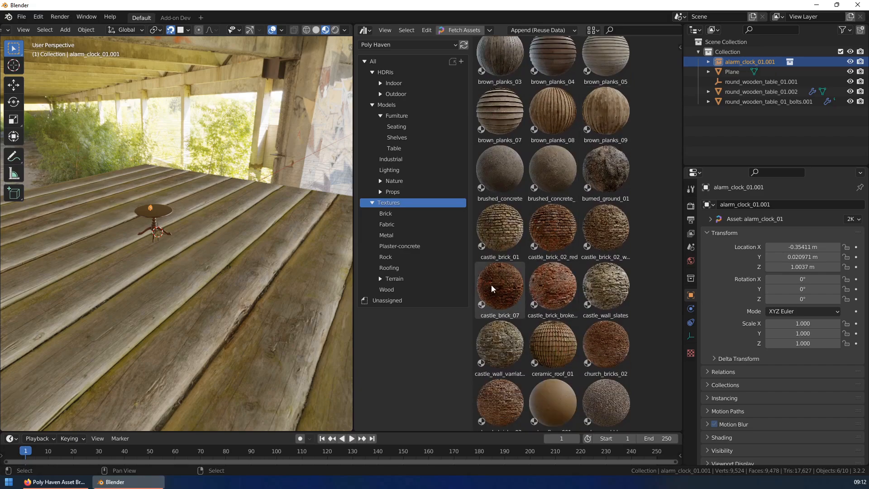
{"action": "scroll", "coordinate": [203, 271], "scroll_direction": "down", "scroll_amount": 5}
{"action": "left_click", "coordinate": [196, 261]}
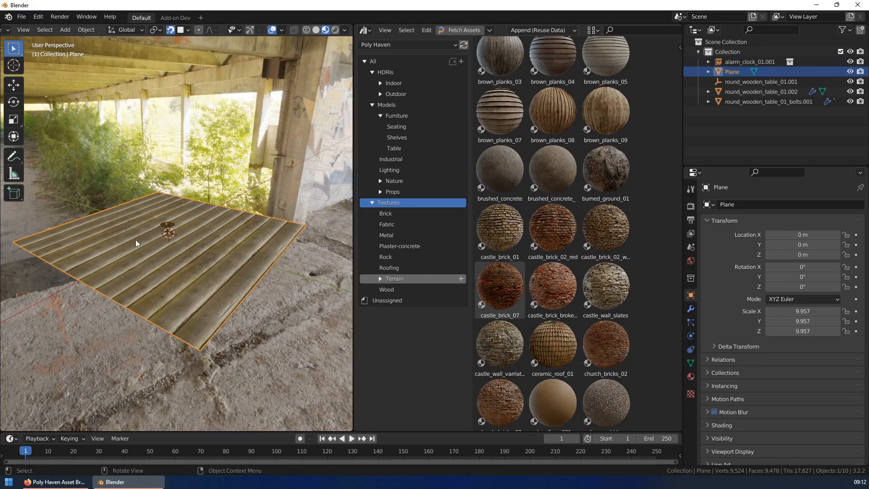
{"action": "key", "text": "n"}
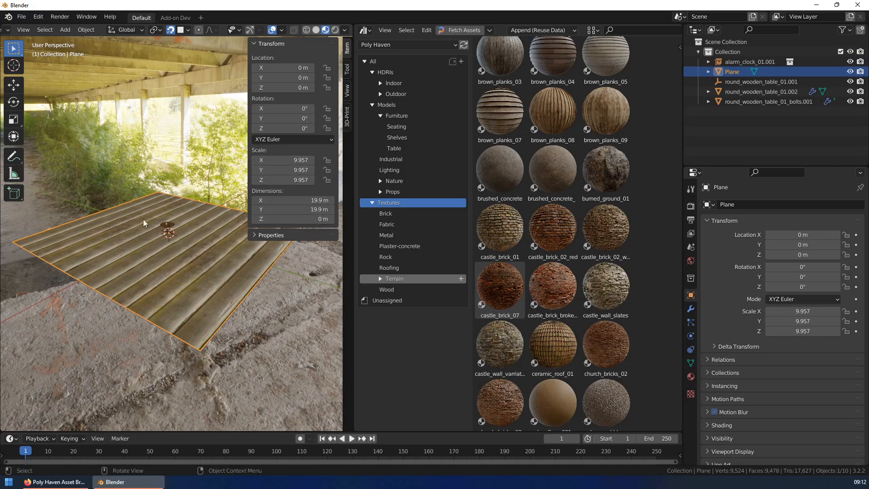
- Replace the ground plane's material with castle_brick_broken_06 and hide the plane's dimensions readout
{"action": "scroll", "coordinate": [136, 203], "scroll_direction": "up", "scroll_amount": 4}
{"action": "left_click_drag", "start_coordinate": [558, 289], "coordinate": [205, 264]}
{"action": "scroll", "coordinate": [194, 267], "scroll_direction": "up", "scroll_amount": 6}
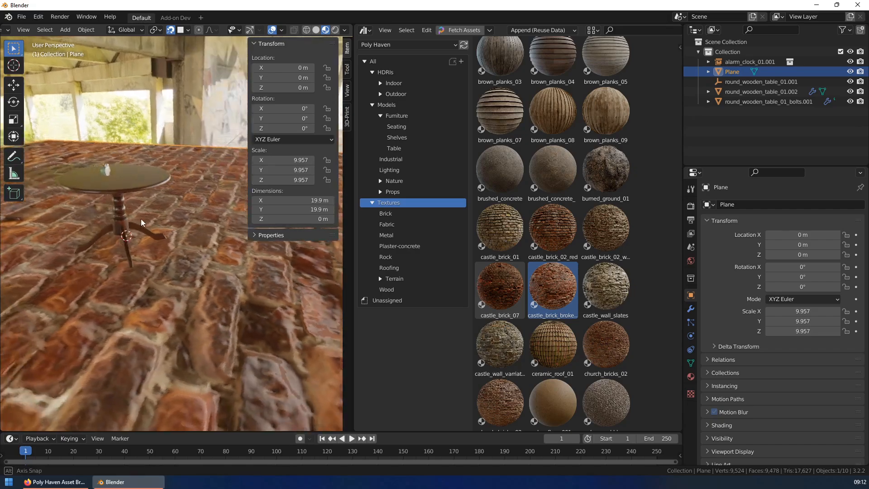
{"action": "middle_click_drag", "start_coordinate": [130, 250], "coordinate": [159, 270]}
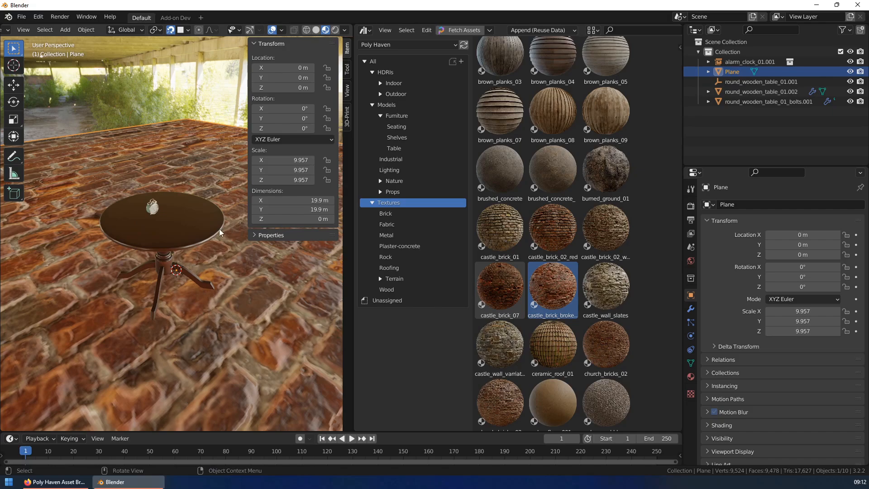
{"action": "key", "text": "n"}
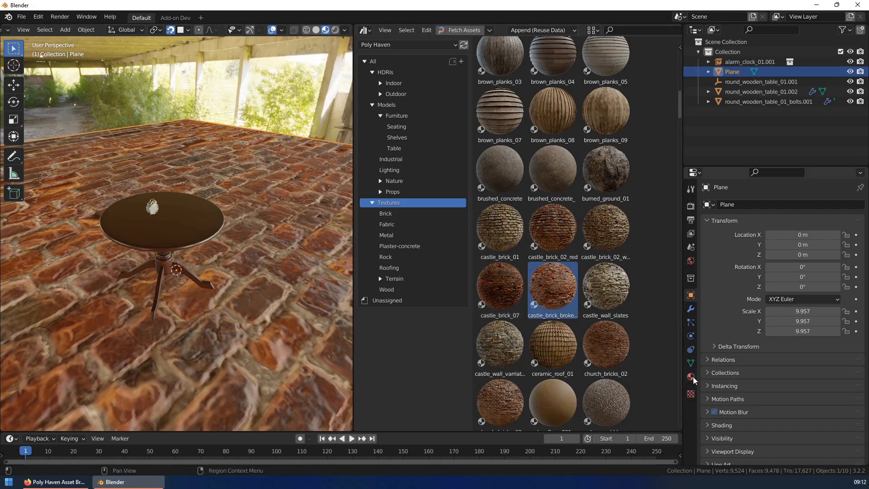
- Switch the texture resolution of the plane's castle_brick_broken_06 material to 2K
{"action": "left_click", "coordinate": [692, 378]}
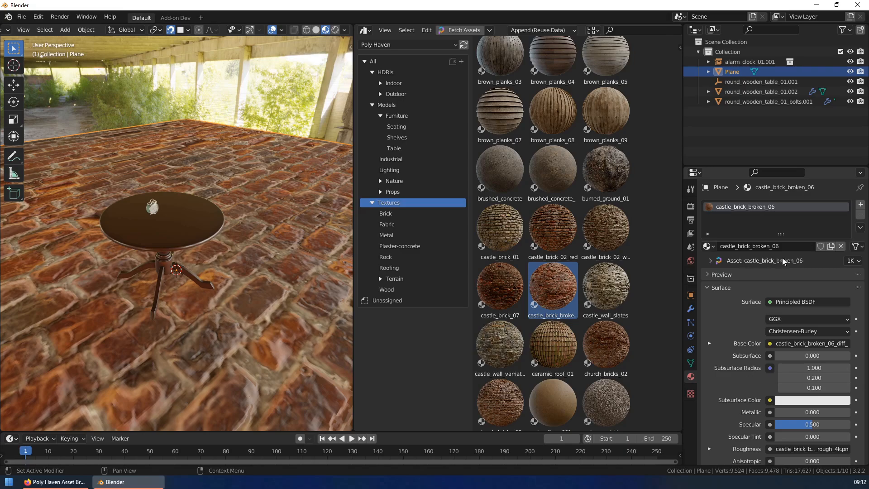
{"action": "left_click", "coordinate": [850, 261]}
{"action": "left_click", "coordinate": [822, 287]}
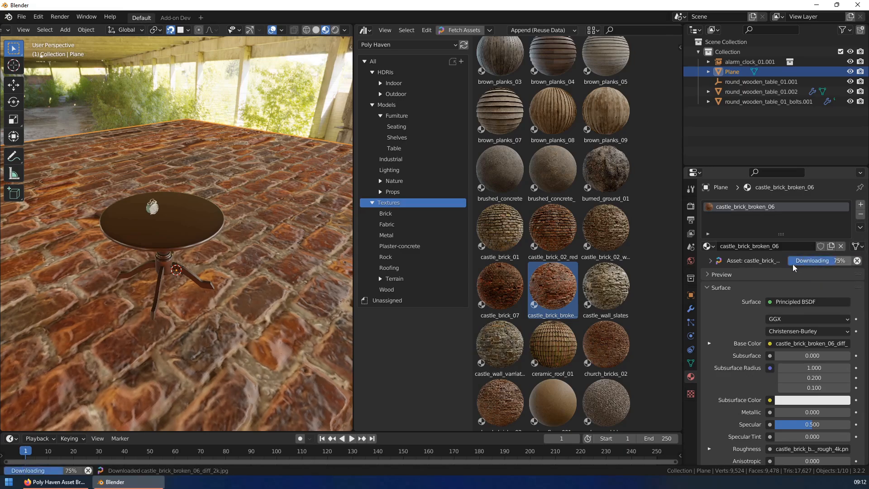
- Expand the castle_brick_broken_06 asset details and apply Fix Texture Scale to match the plane's real size
{"action": "left_click", "coordinate": [709, 260]}
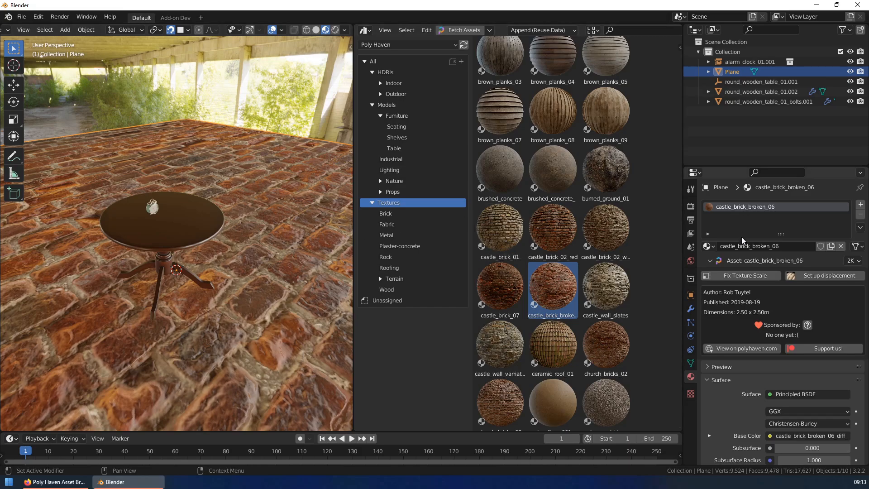
{"action": "left_click", "coordinate": [721, 278]}
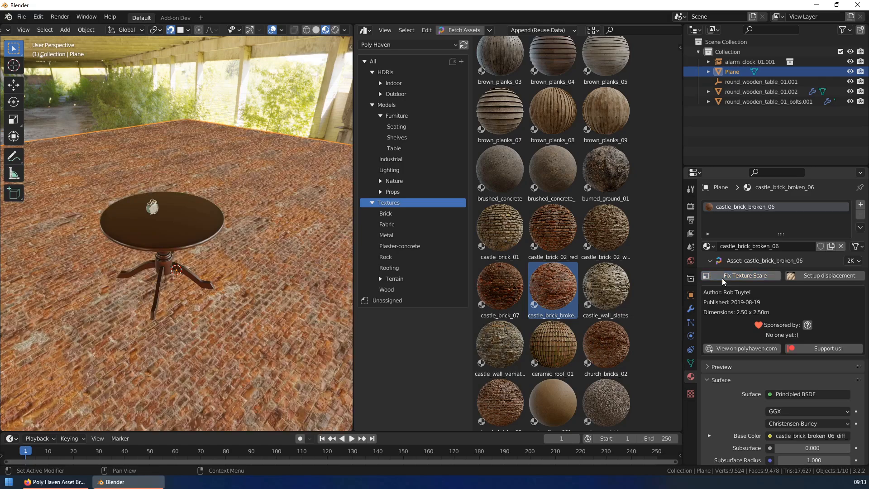
{"action": "mouse_move", "coordinate": [220, 233]}
{"action": "middle_mouse_down"}
{"action": "mouse_move", "coordinate": [268, 231]}
{"action": "mouse_move", "coordinate": [213, 235]}
{"action": "mouse_move", "coordinate": [195, 228]}
{"action": "mouse_move", "coordinate": [208, 229]}
{"action": "middle_mouse_up"}
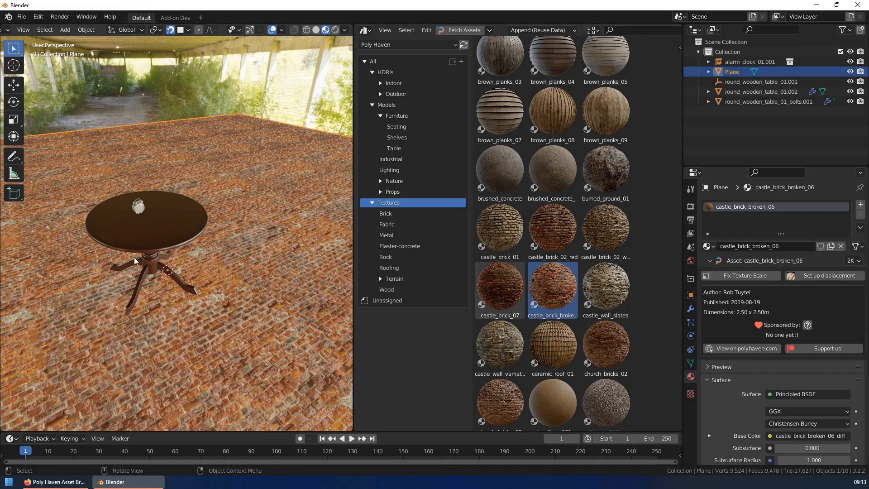
{"action": "middle_click_drag", "start_coordinate": [177, 213], "coordinate": [164, 305]}
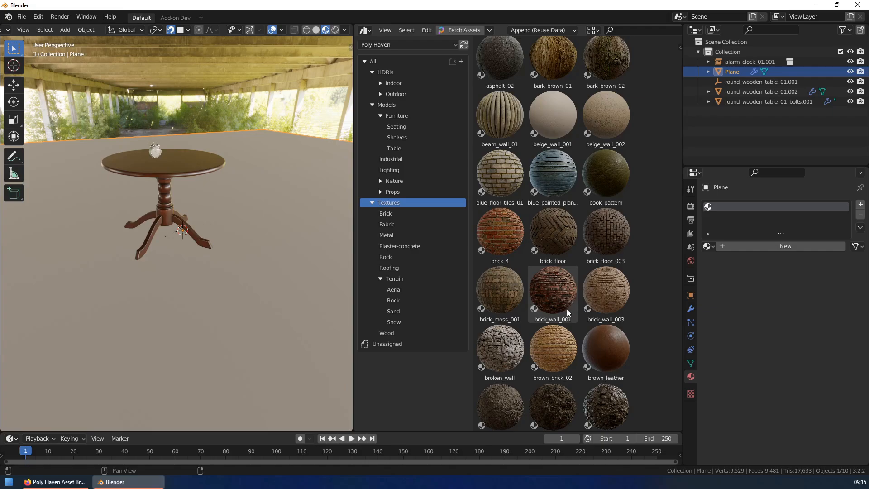
- Apply the castle_brick_02_red material from the Brick textures catalog to the ground plane
{"action": "scroll", "coordinate": [561, 294], "scroll_direction": "down", "scroll_amount": 5}
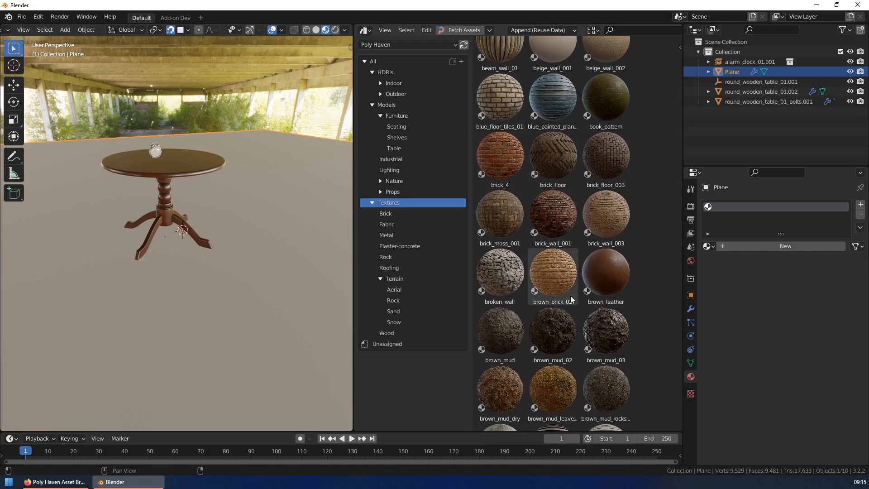
{"action": "scroll", "coordinate": [561, 298], "scroll_direction": "up", "scroll_amount": 4}
{"action": "left_click", "coordinate": [407, 215]}
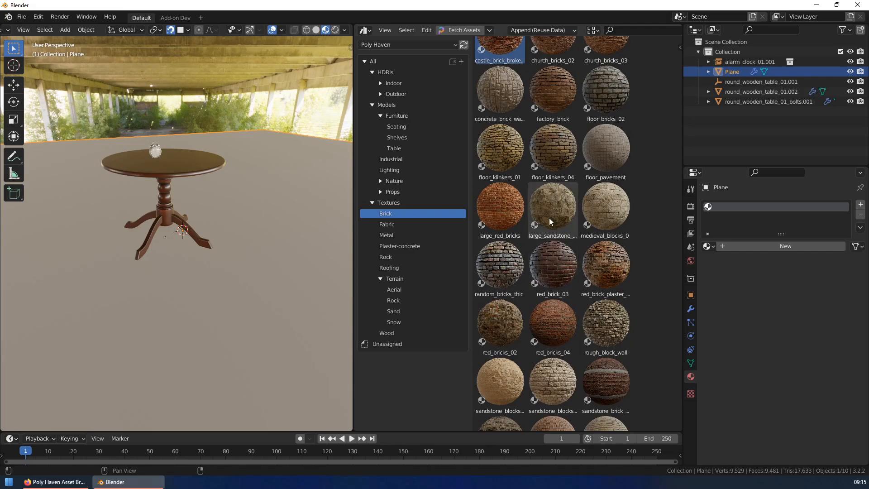
{"action": "scroll", "coordinate": [552, 235], "scroll_direction": "up", "scroll_amount": 3}
{"action": "left_click_drag", "start_coordinate": [505, 89], "coordinate": [243, 250]}
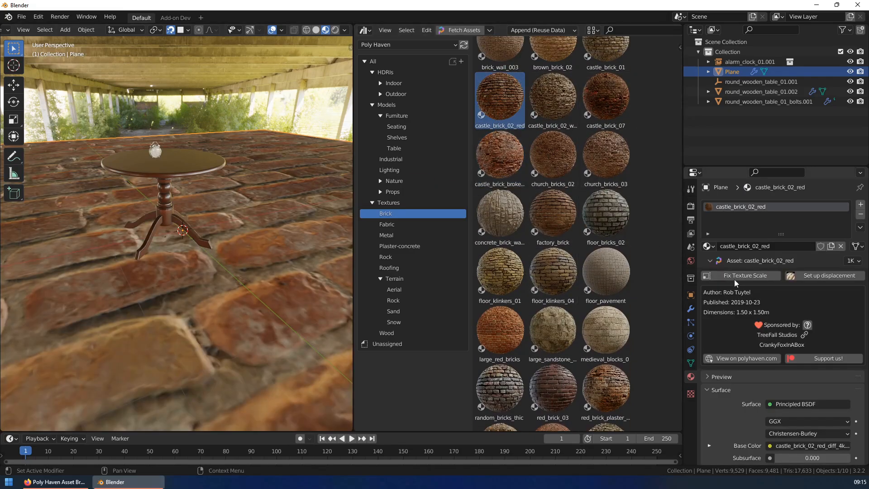
- Fix the texture scale of the plane's castle_brick_02_red material and switch the viewport to Rendered shading
{"action": "left_click", "coordinate": [750, 276]}
{"action": "middle_click_drag", "start_coordinate": [289, 271], "coordinate": [178, 244]}
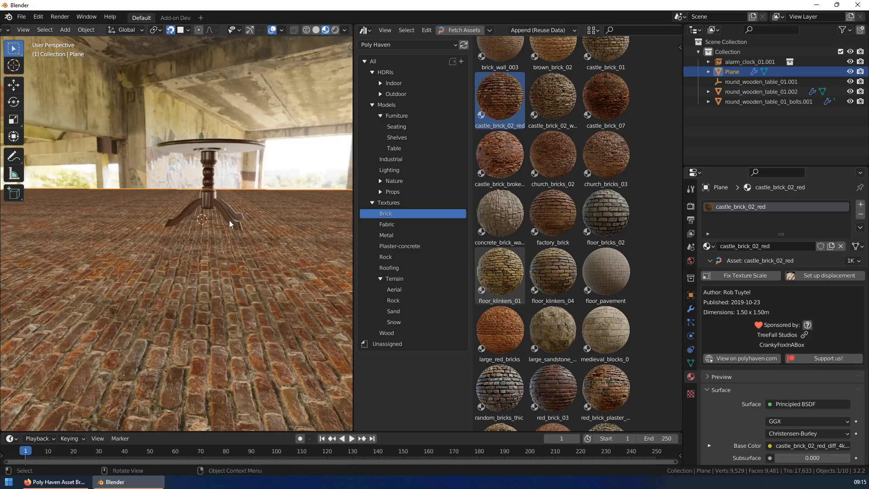
{"action": "key", "text": "z"}
{"action": "left_click", "coordinate": [269, 196]}
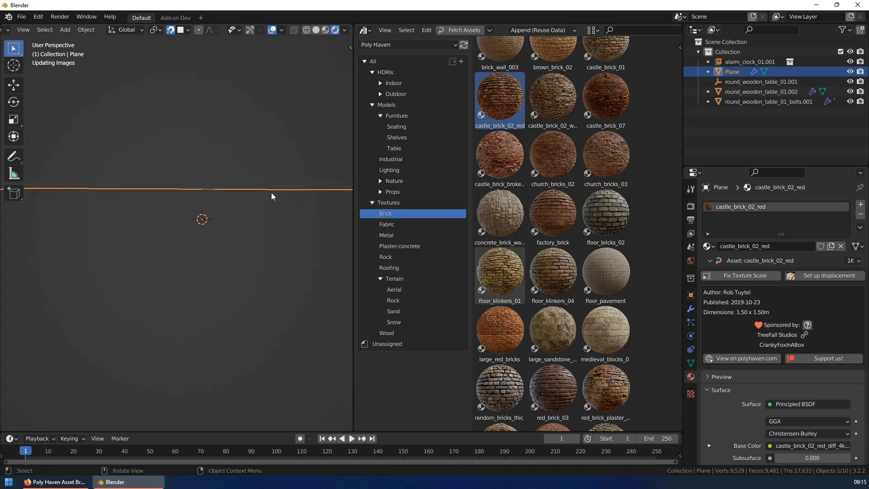
- Deselect everything and set up displacement for the castle_brick_02_red material, accepting the Experimental Feature Set and adaptive Subsurf modifiers
{"action": "key", "text": "a"}
{"action": "key", "text": "a"}
{"action": "middle_click_drag", "start_coordinate": [233, 228], "coordinate": [216, 219], "text": "shift"}
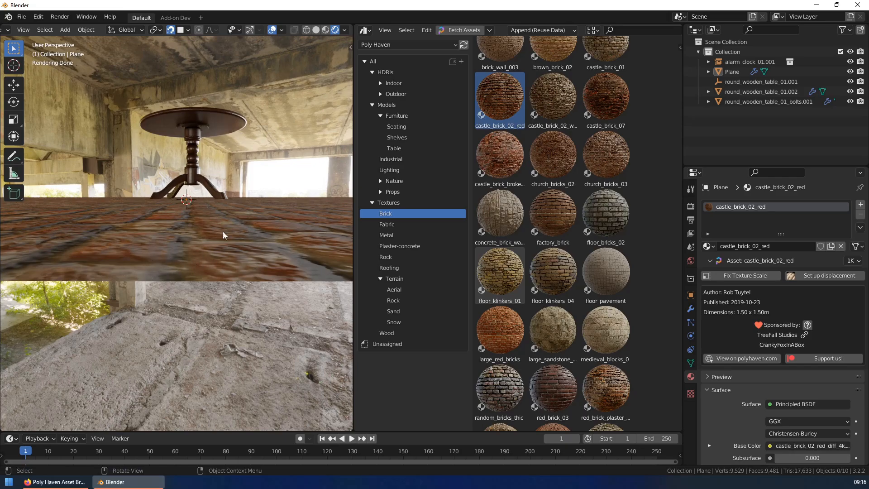
{"action": "mouse_move", "coordinate": [222, 232]}
{"action": "middle_mouse_down"}
{"action": "mouse_move", "coordinate": [181, 245]}
{"action": "mouse_move", "coordinate": [248, 194]}
{"action": "mouse_move", "coordinate": [221, 230]}
{"action": "mouse_move", "coordinate": [227, 224]}
{"action": "middle_mouse_up"}
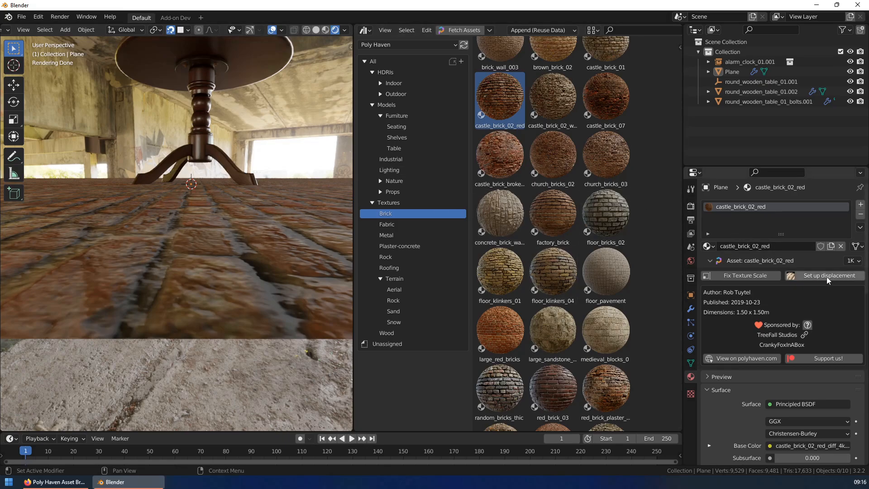
{"action": "left_click", "coordinate": [797, 274]}
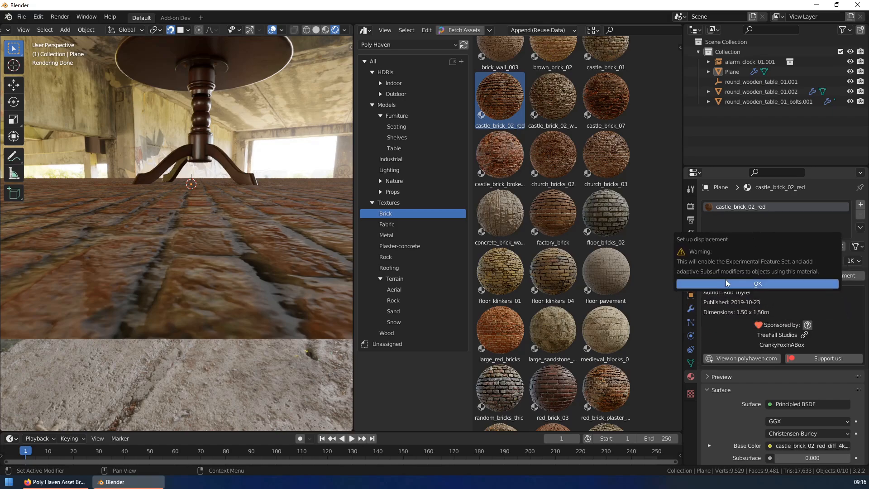
{"action": "left_click", "coordinate": [728, 284]}
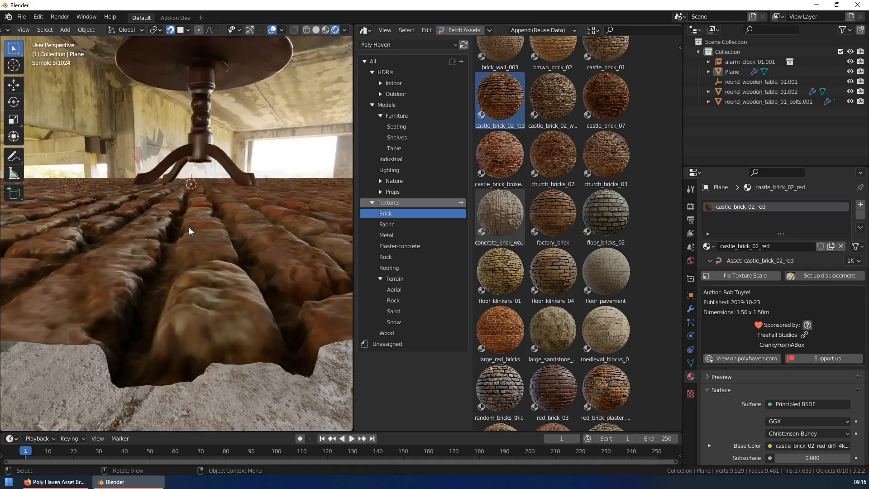
{"action": "middle_click_drag", "start_coordinate": [168, 314], "coordinate": [138, 287]}
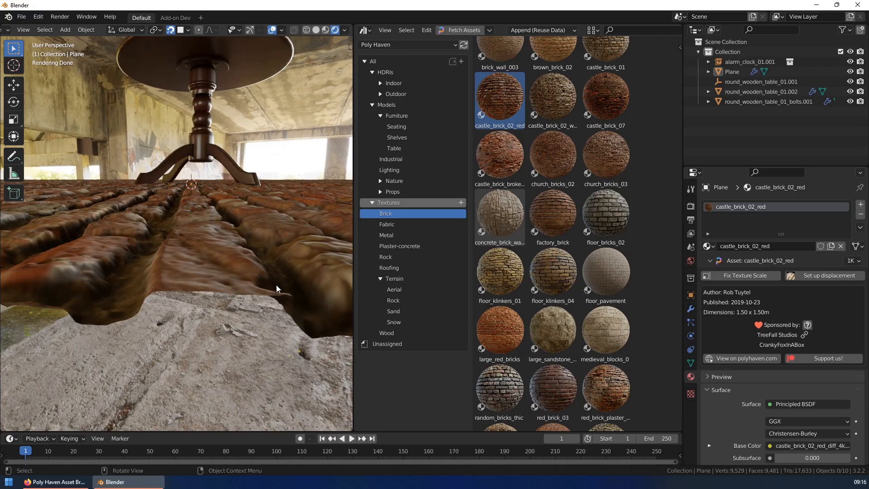
{"action": "middle_click_drag", "start_coordinate": [243, 209], "coordinate": [197, 228]}
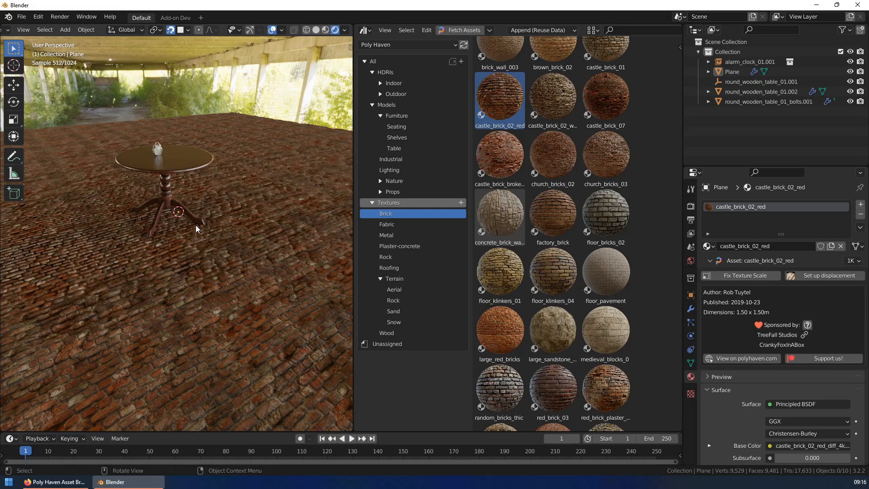